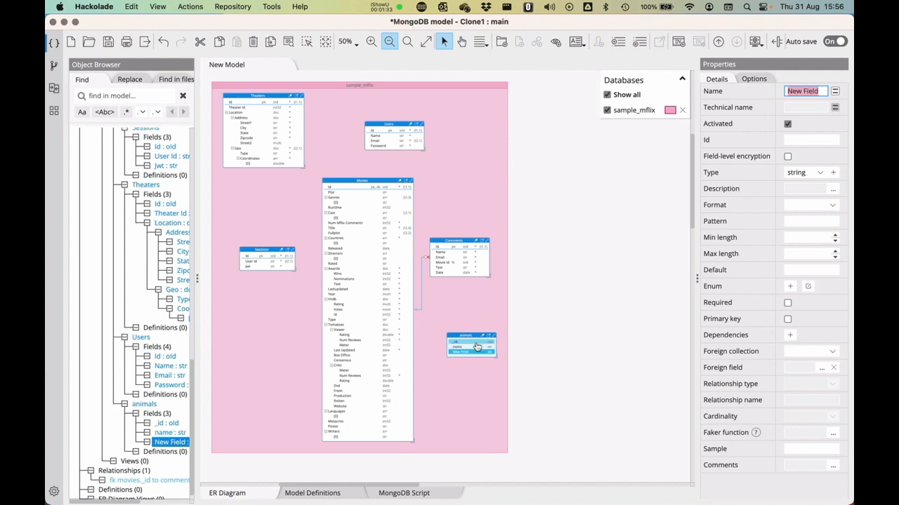
Finish naming the animals field movie_id, nudge the animals box into place, and close the model.
text(movie_id)
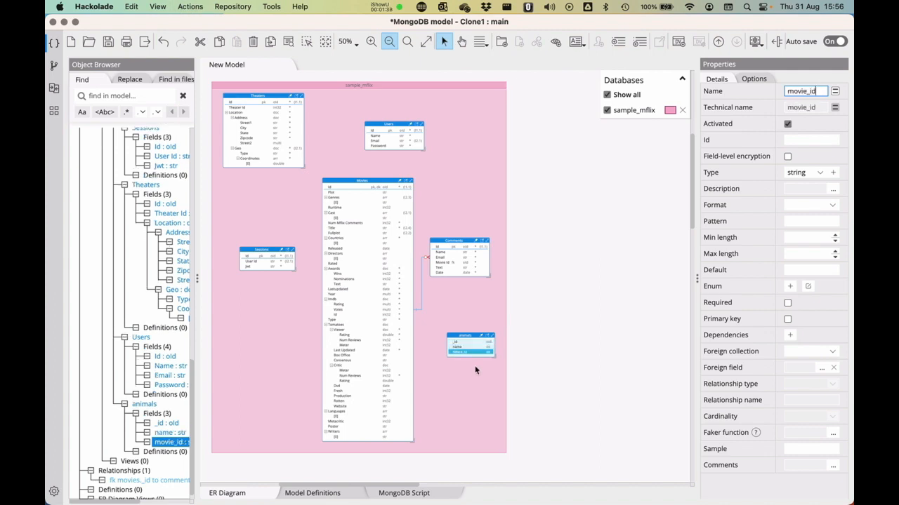
mouse_move(463, 344)
mouse_down()
mouse_move(448, 335)
mouse_move(457, 341)
mouse_up()
click(561, 219)
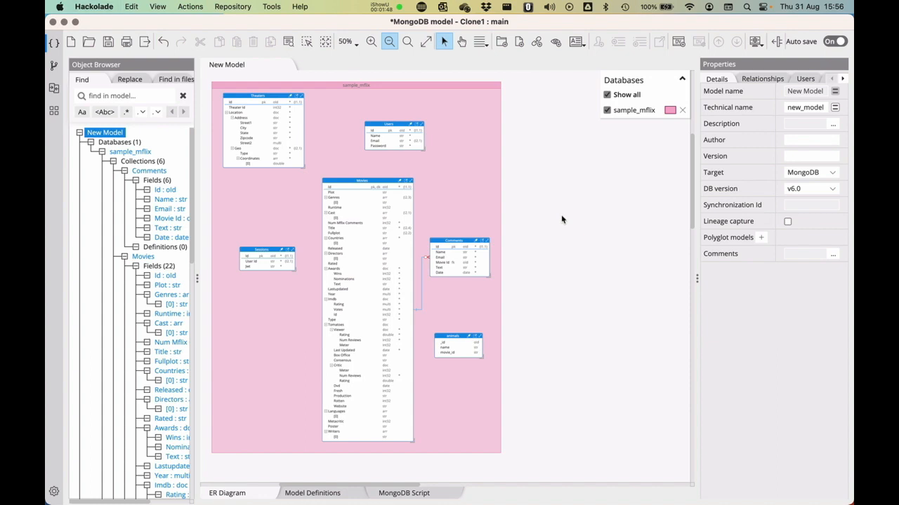
key(super+w)
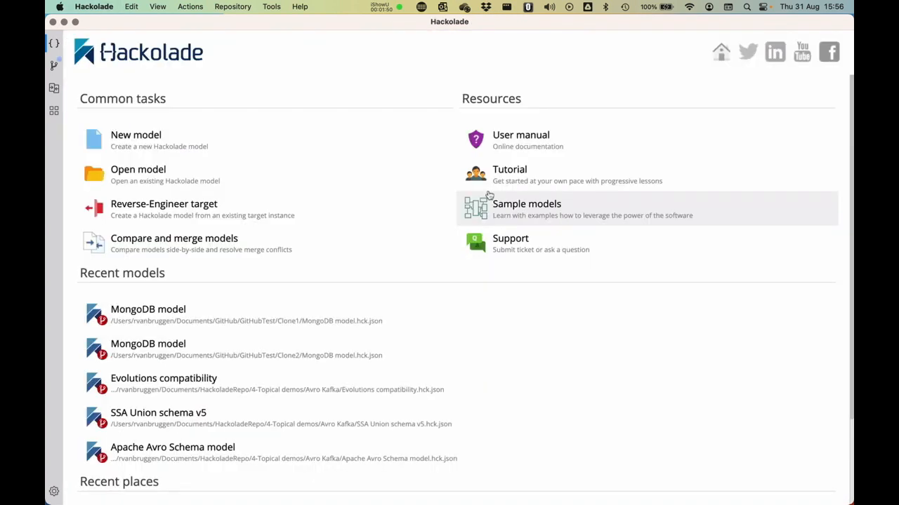
Commit Clone1's changes as 'New feature started - animals' on a newly created feature-animals branch.
click(53, 65)
click(95, 157)
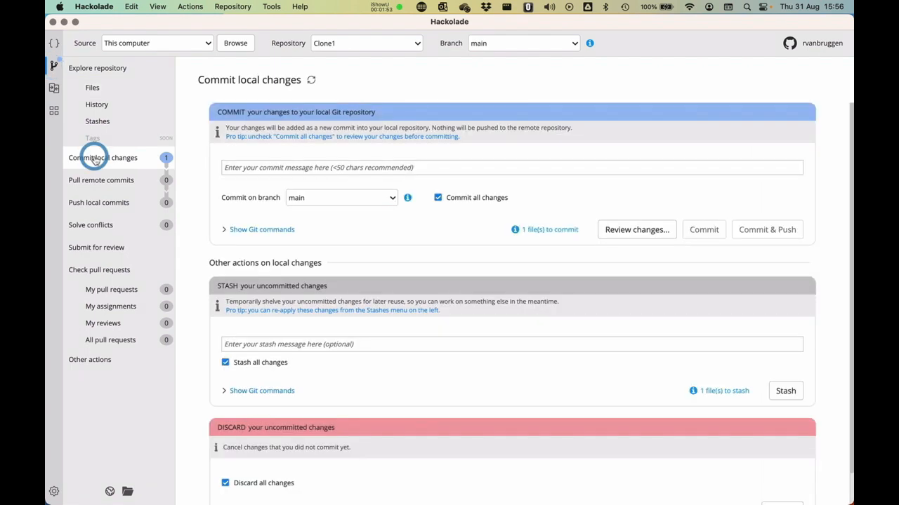
click(289, 168)
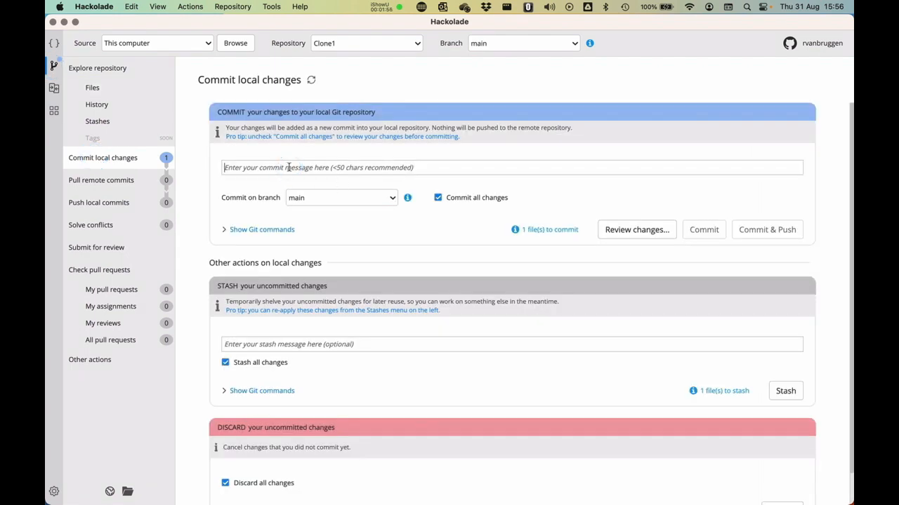
text(New feature started - animals)
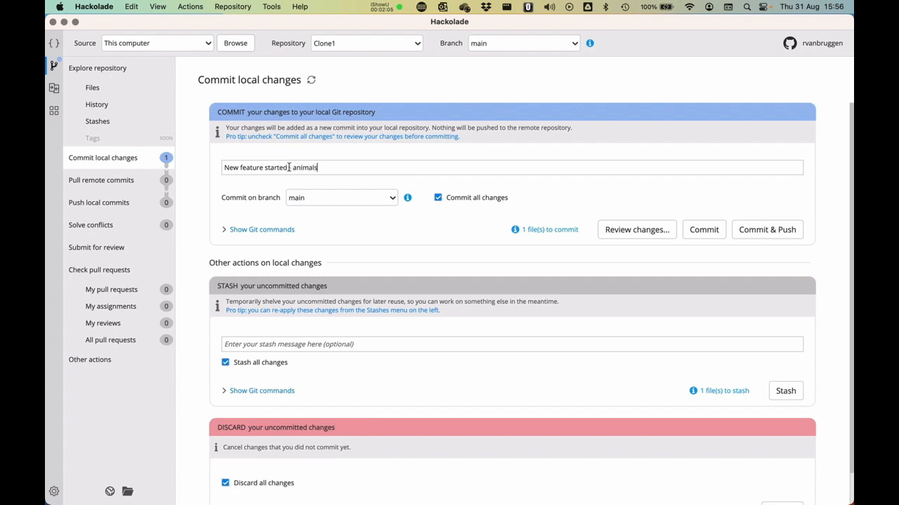
click(316, 200)
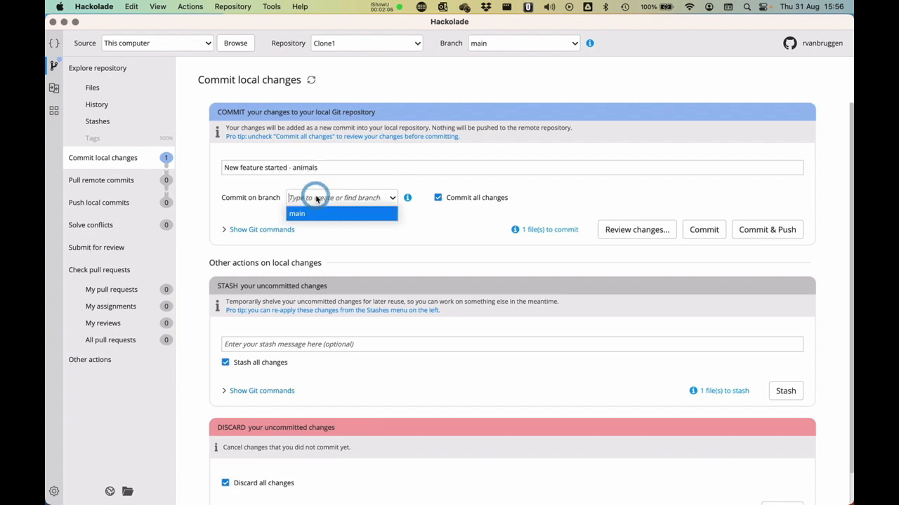
text(feature-animals)
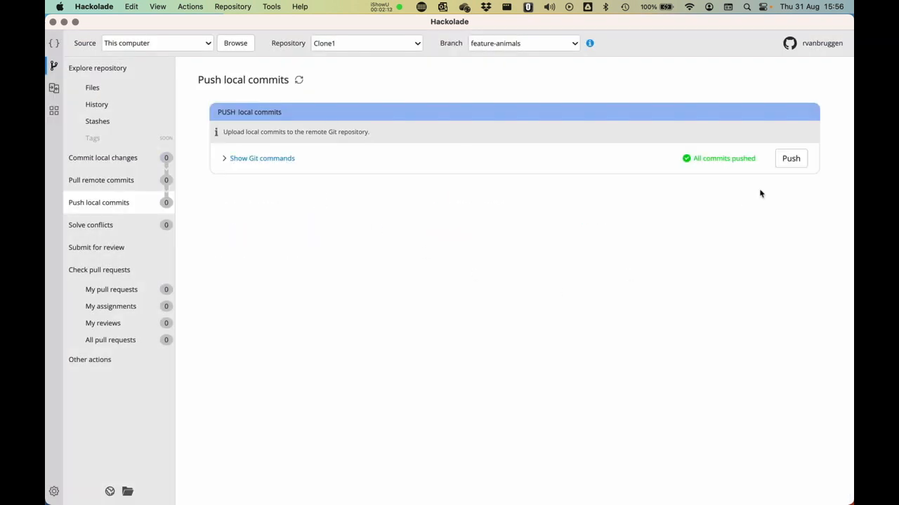
click(790, 159)
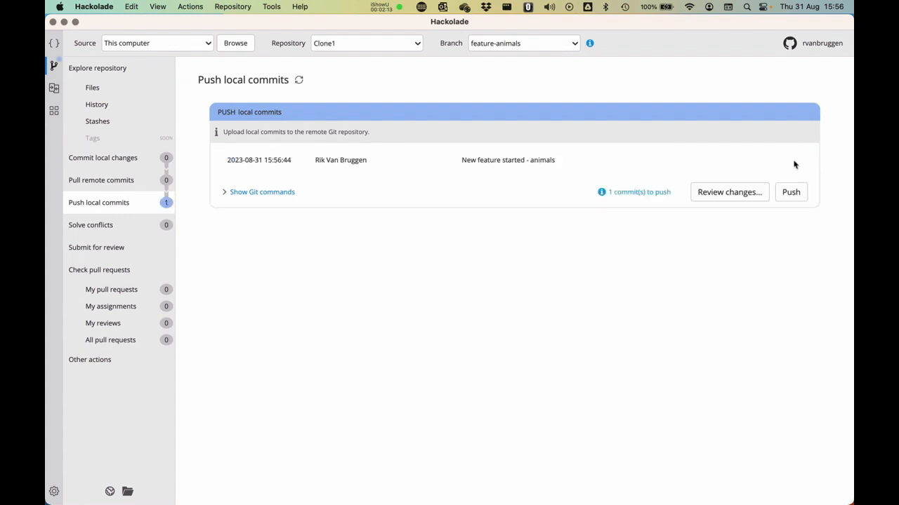
Commit and push the feature-animals change to the remote, then switch to the Clone2 repository.
click(791, 162)
click(791, 194)
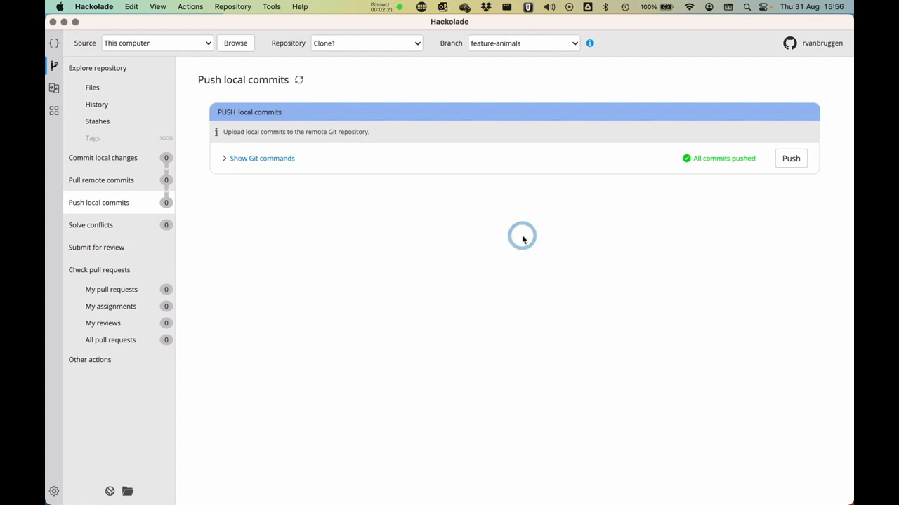
click(368, 45)
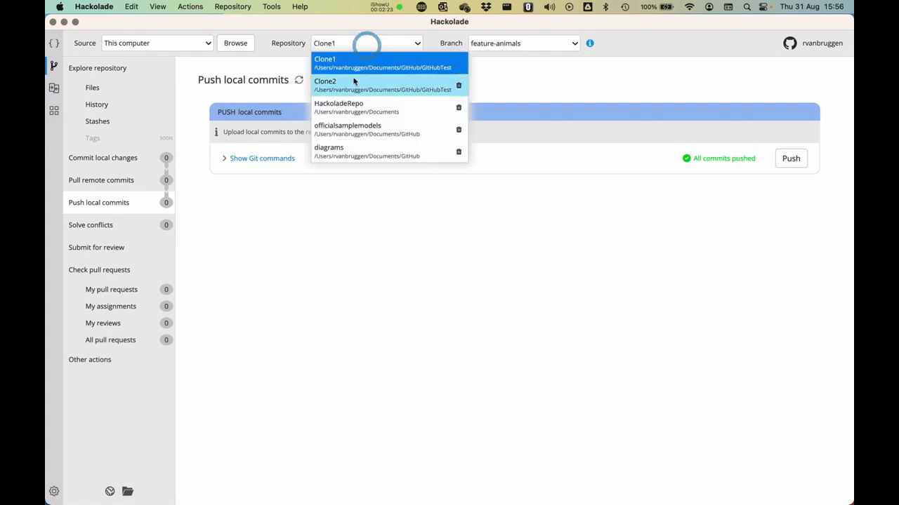
click(348, 84)
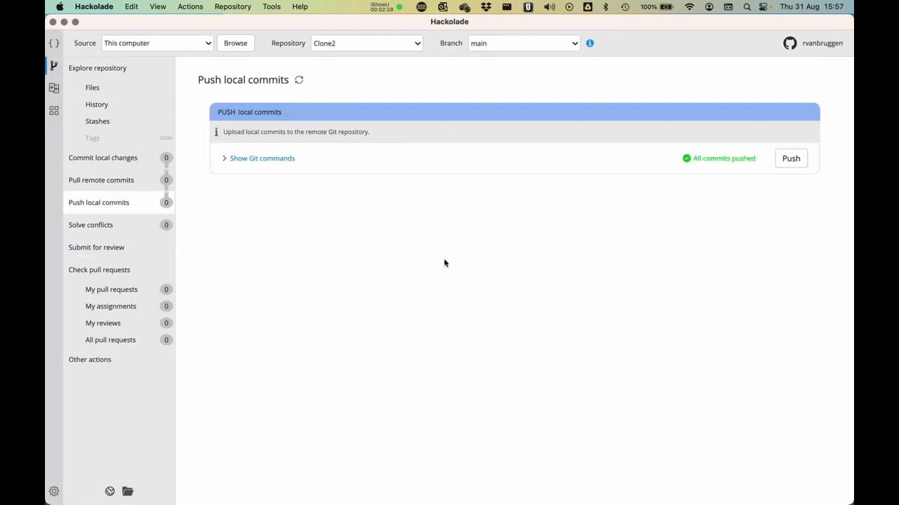
Open Clone2's MongoDB model.hck.json and add a 'cars' collection to sample_mflix.
click(106, 89)
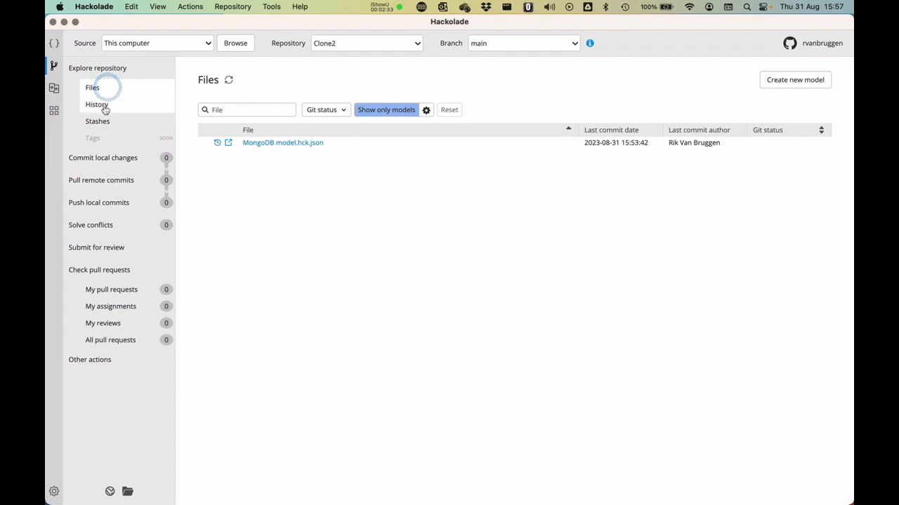
click(286, 145)
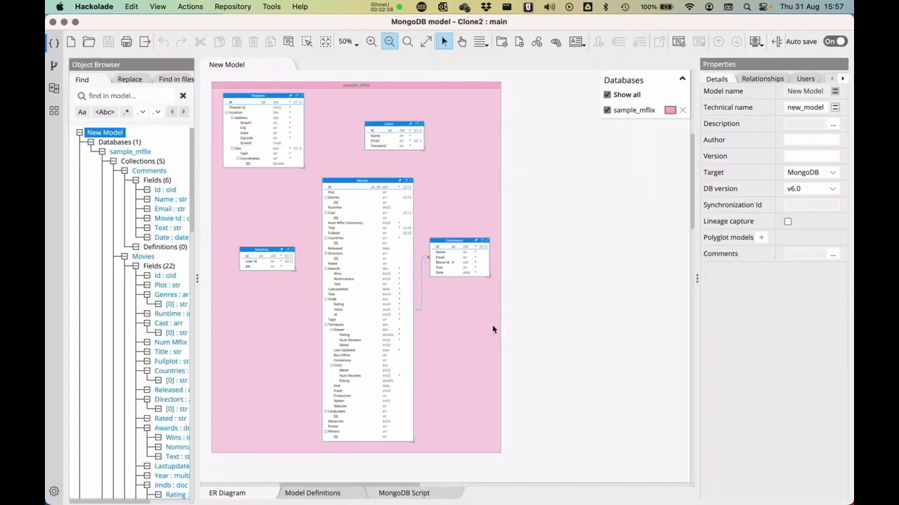
click(475, 366)
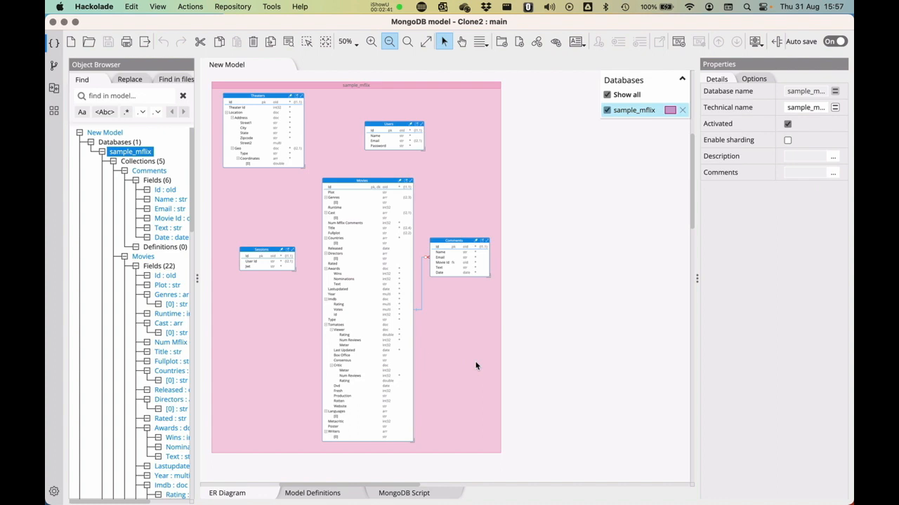
right_click(475, 365)
click(514, 180)
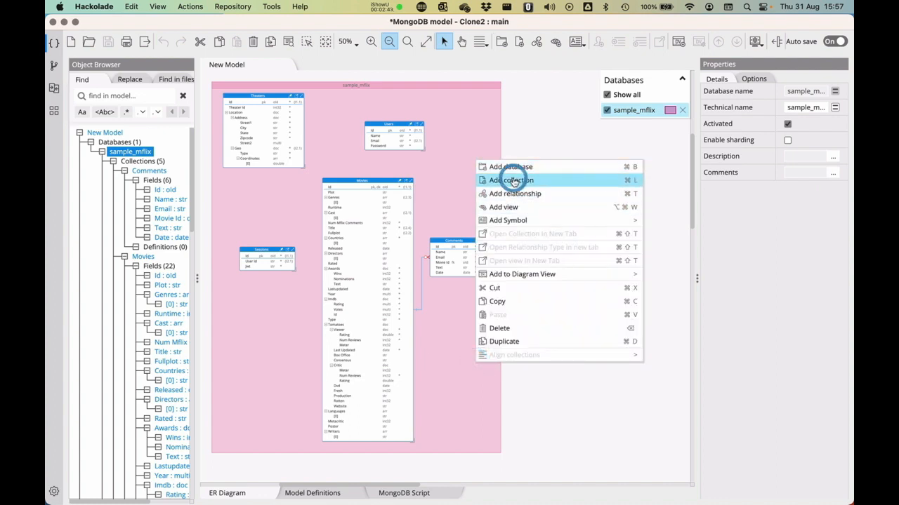
text(cars)
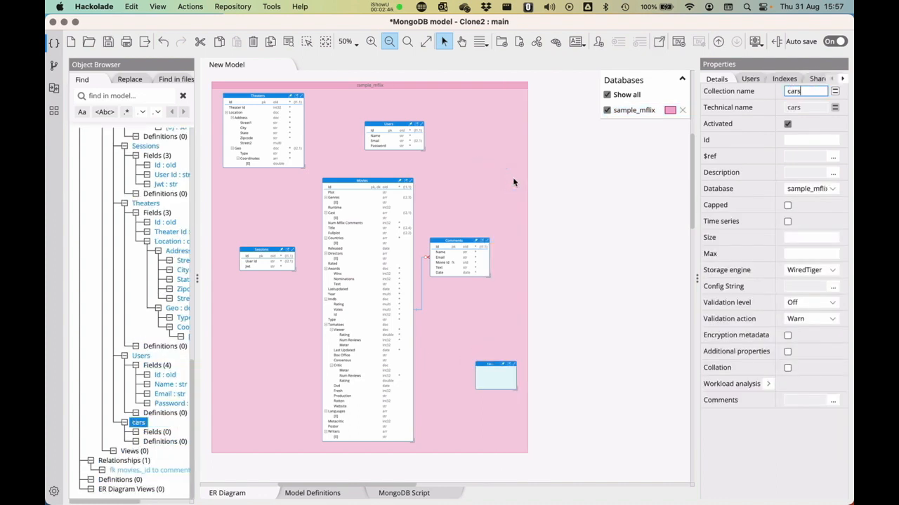
Give cars an objectId field _id plus fields make, model and movie_id.
right_click(489, 382)
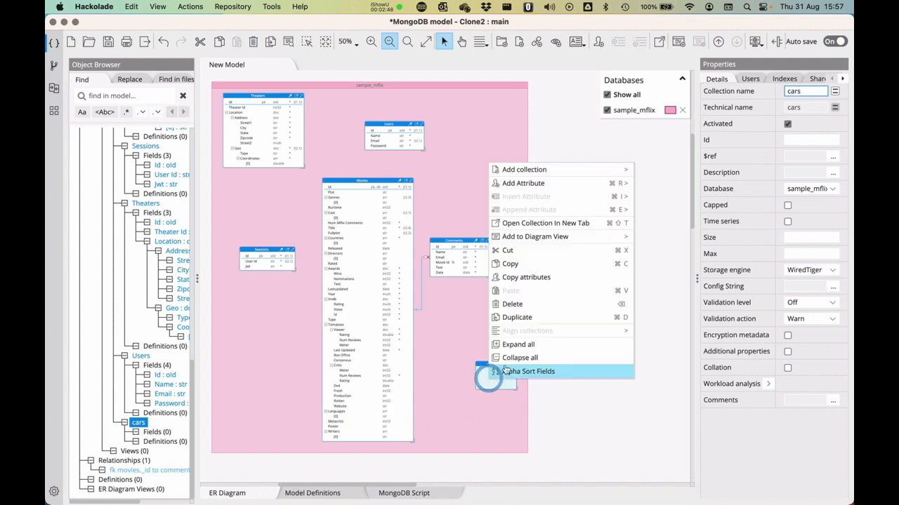
mouse_move(550, 190)
mouse_move(649, 184)
click(727, 183)
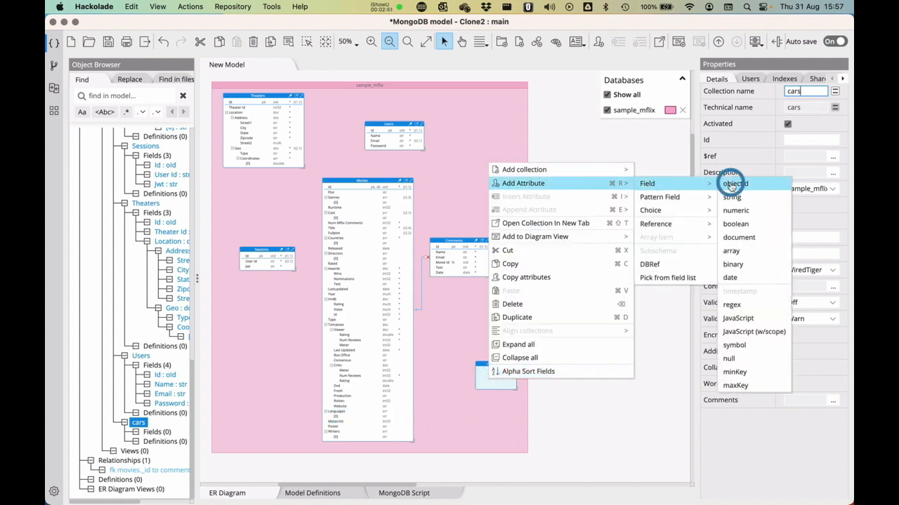
text(_id)
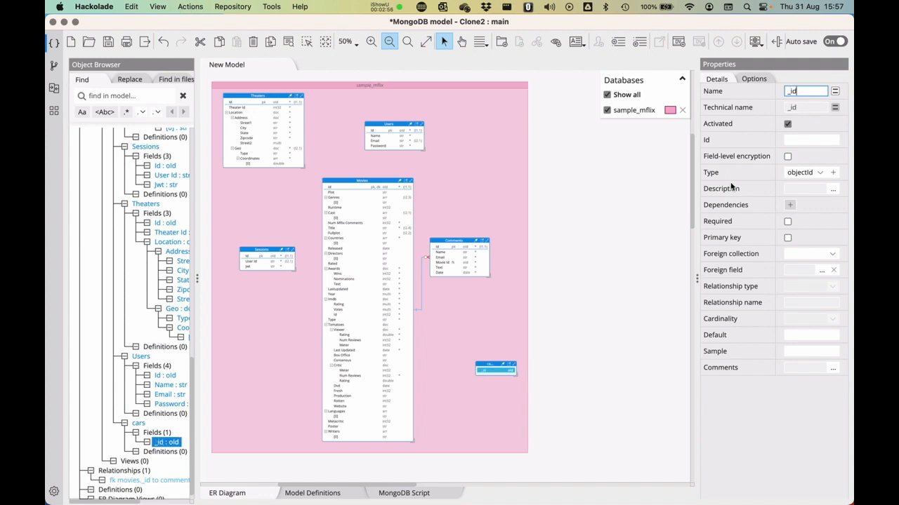
key(Return)
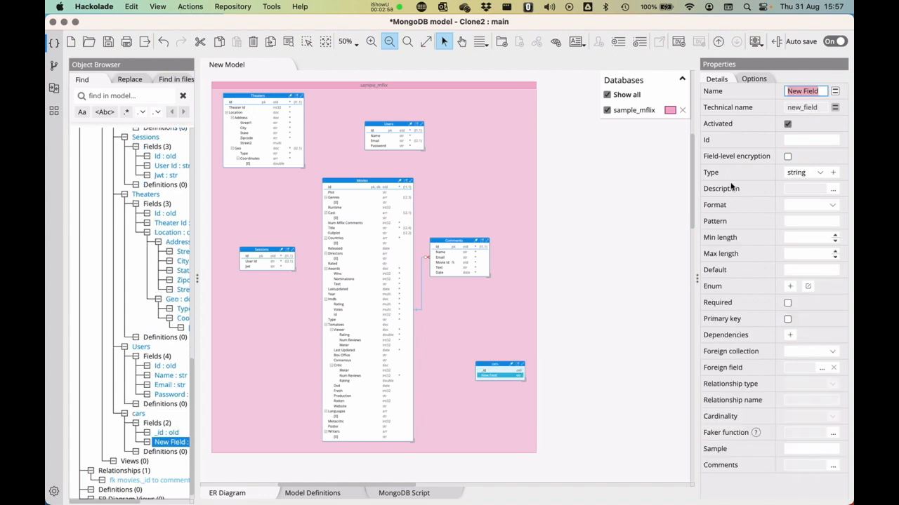
text(make)
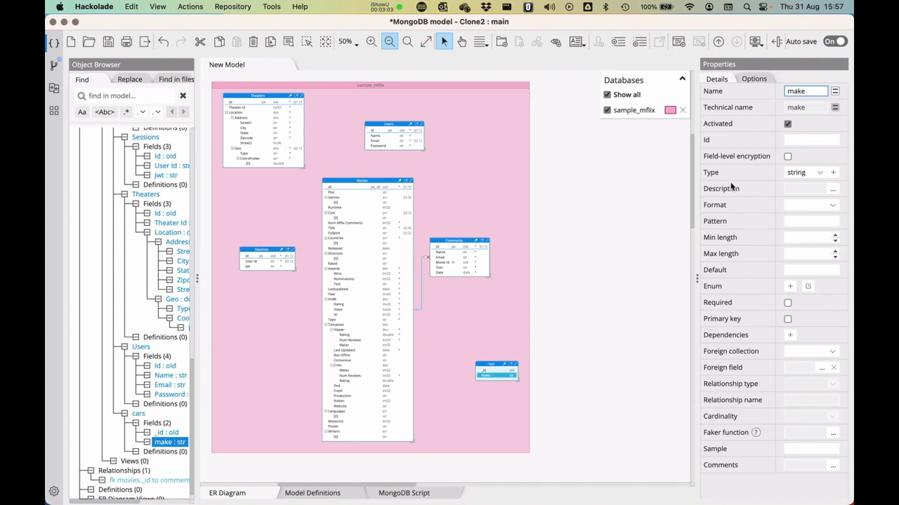
key(Return)
text(model)
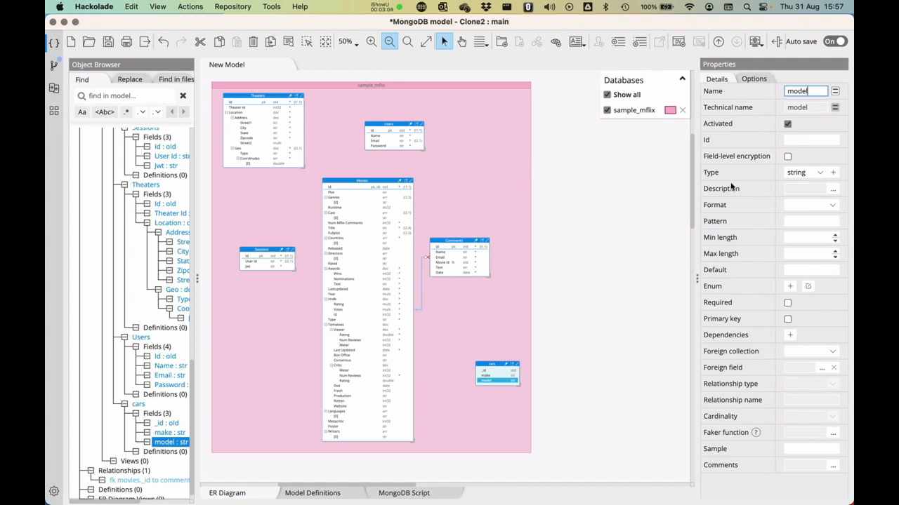
key(Return)
text(movie_id)
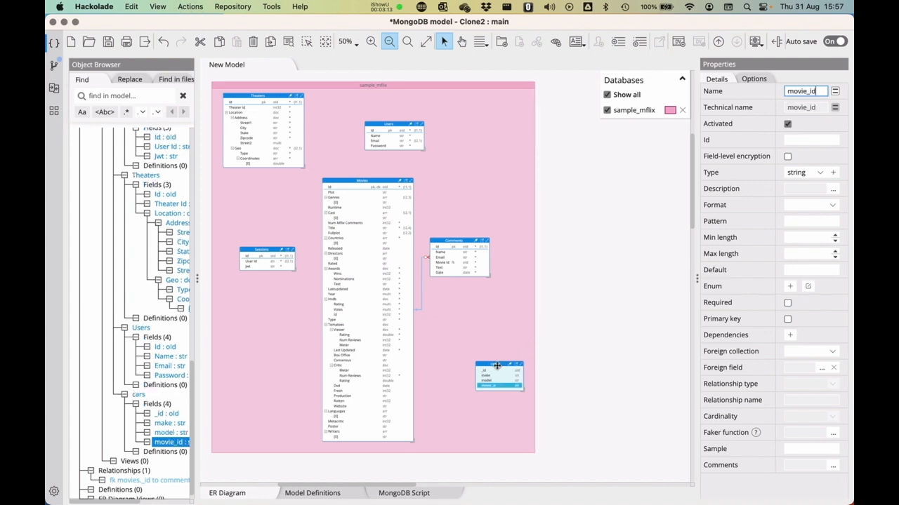
Place the cars box below Comments and close the model.
drag(498, 368, 455, 325)
click(467, 437)
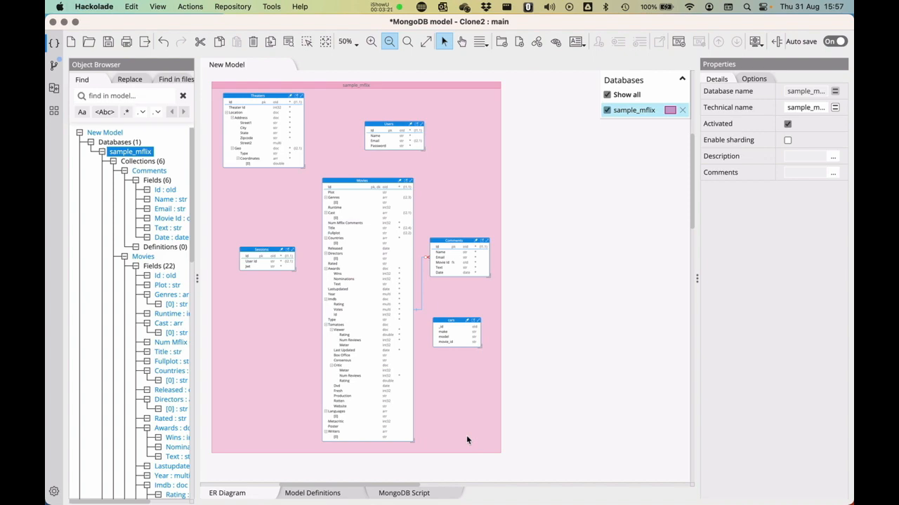
key(super+w)
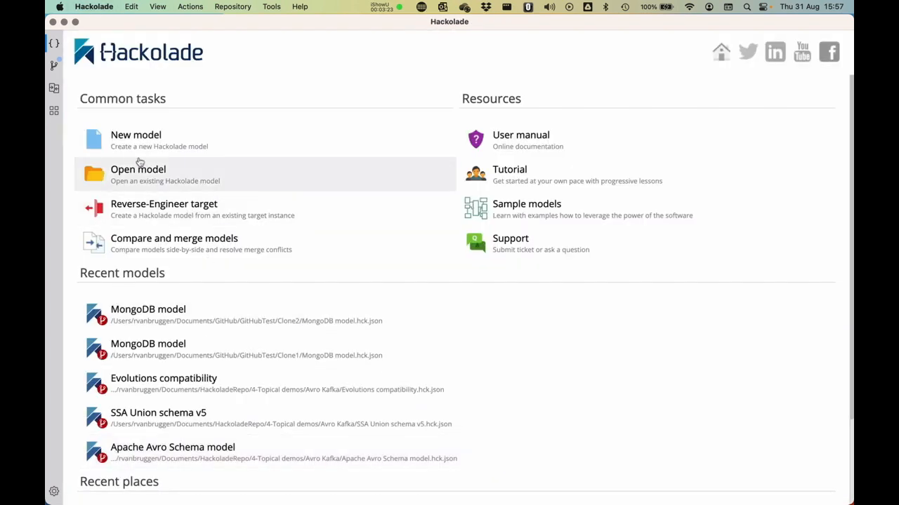
Commit Clone2's changes as 'Adding the cars feature to the new branch' on new branch feature-cars.
click(55, 67)
click(113, 164)
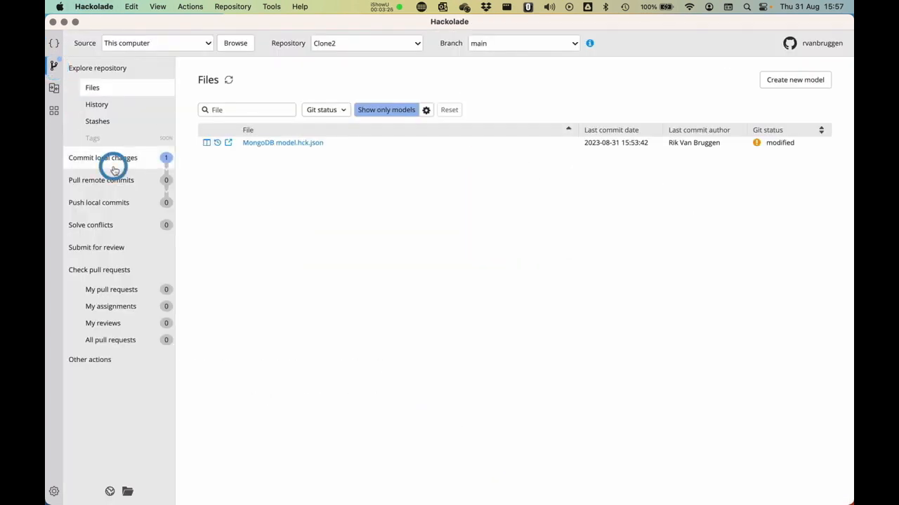
click(275, 167)
text(Adding the cars feature to the)
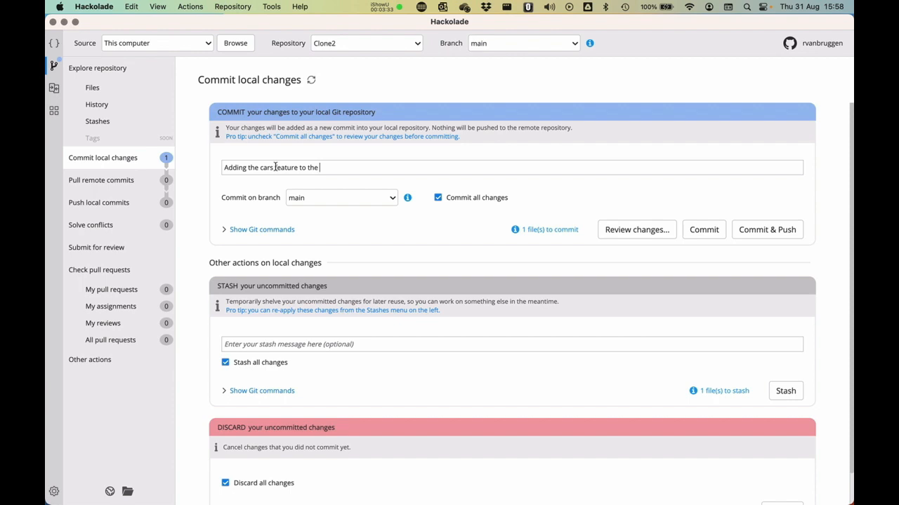
text(nch)
click(311, 200)
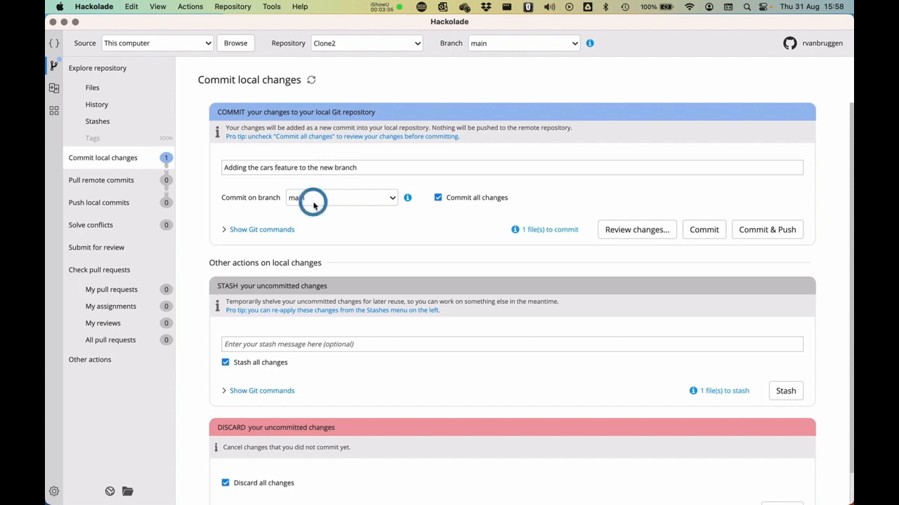
click(309, 198)
key(BackSpace)
text(f)
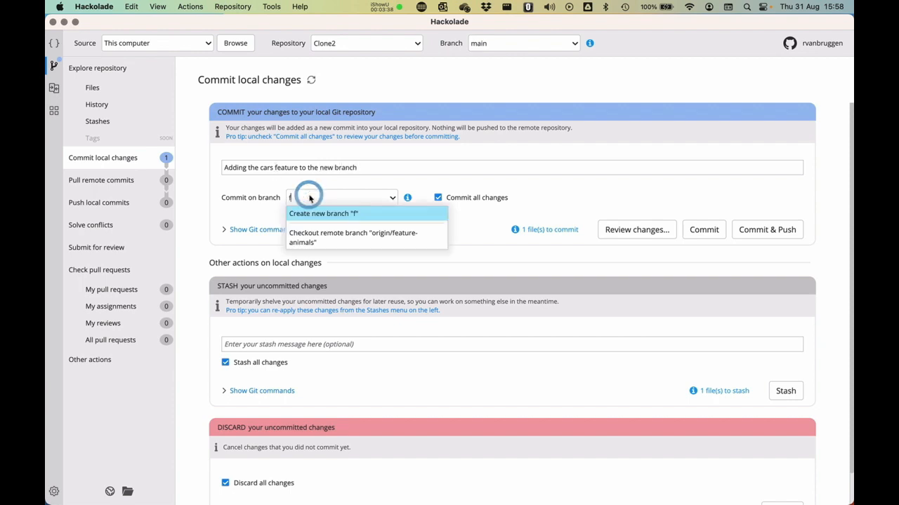
text(eature-cars)
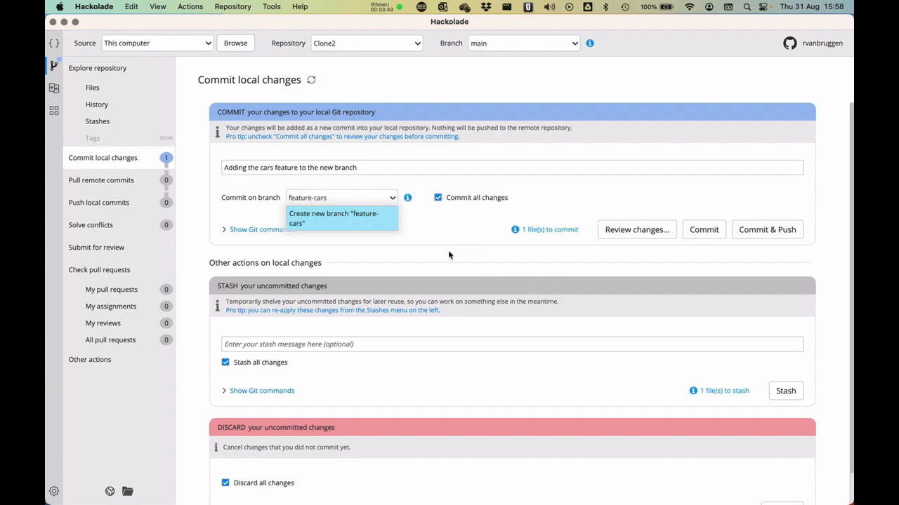
key(Return)
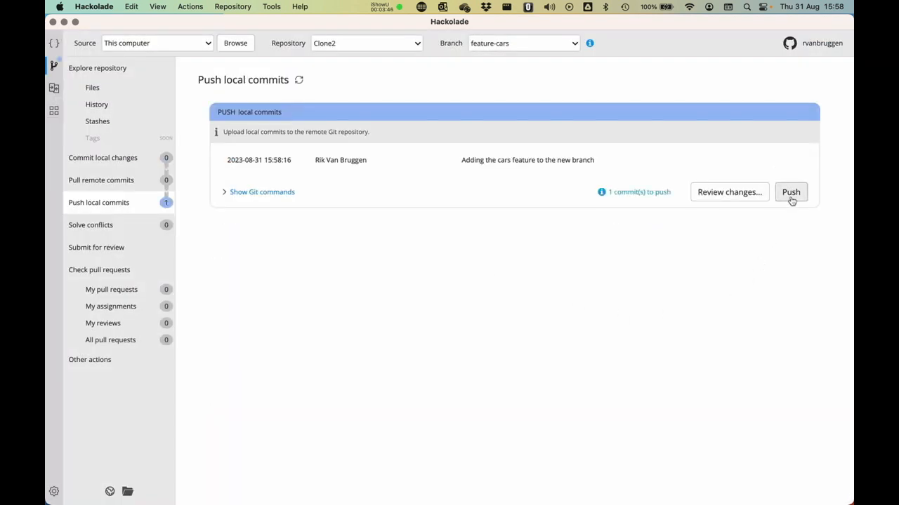
Push the feature-cars commit to the remote.
click(792, 193)
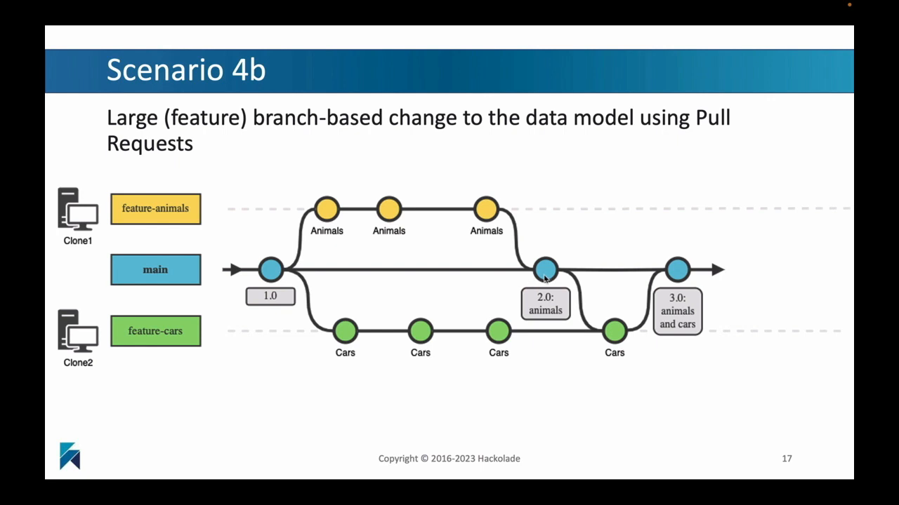
Return to Hackolade, switch to Clone1, and open its MongoDB model.hck.json.
key(ctrl+Left)
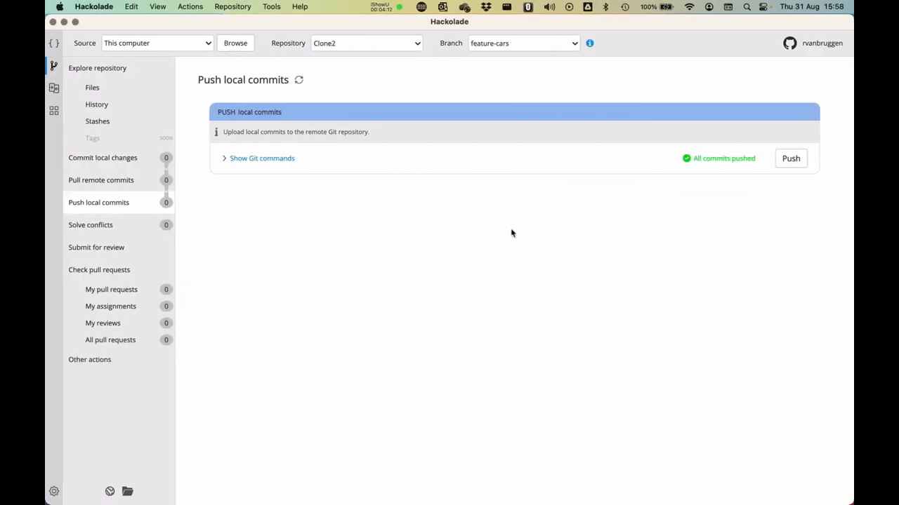
click(345, 43)
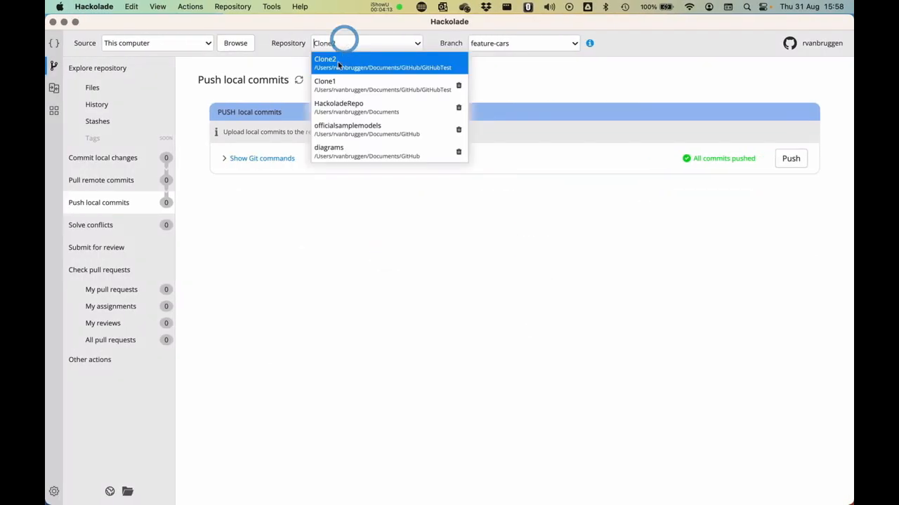
click(333, 64)
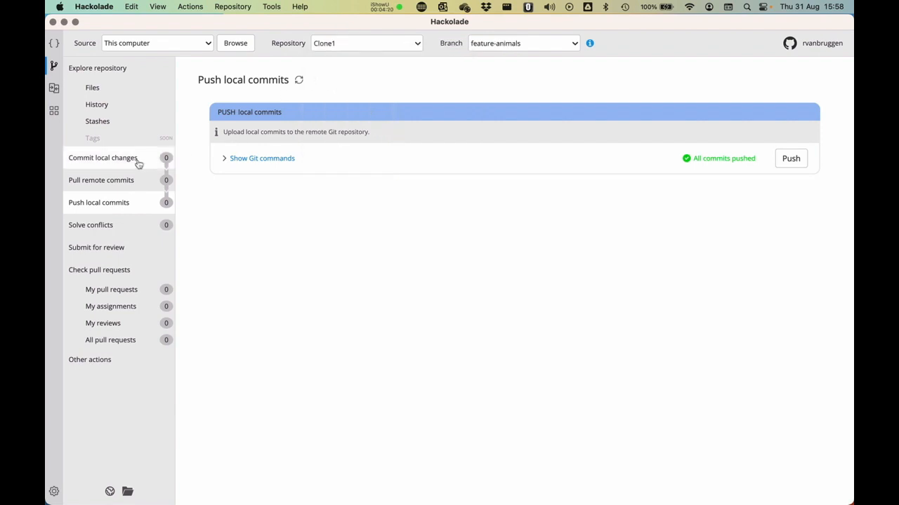
click(97, 89)
click(260, 143)
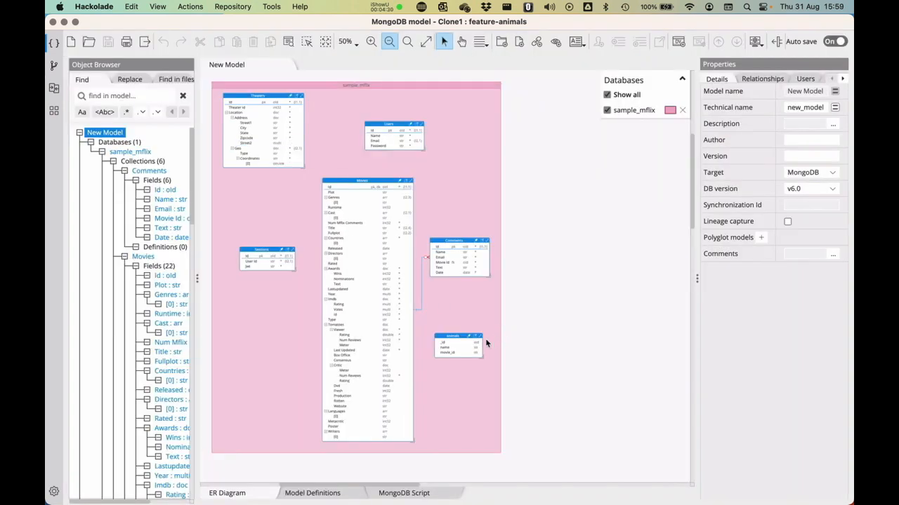
Link animals.movie_id to Movies with child cardinality 0..n, then close the model.
click(450, 343)
drag(451, 352, 331, 187)
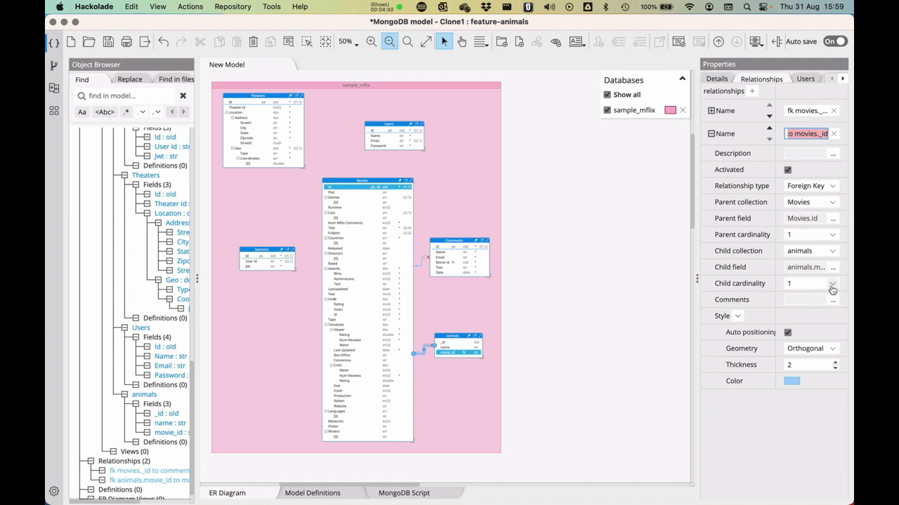
click(831, 285)
click(810, 318)
click(601, 335)
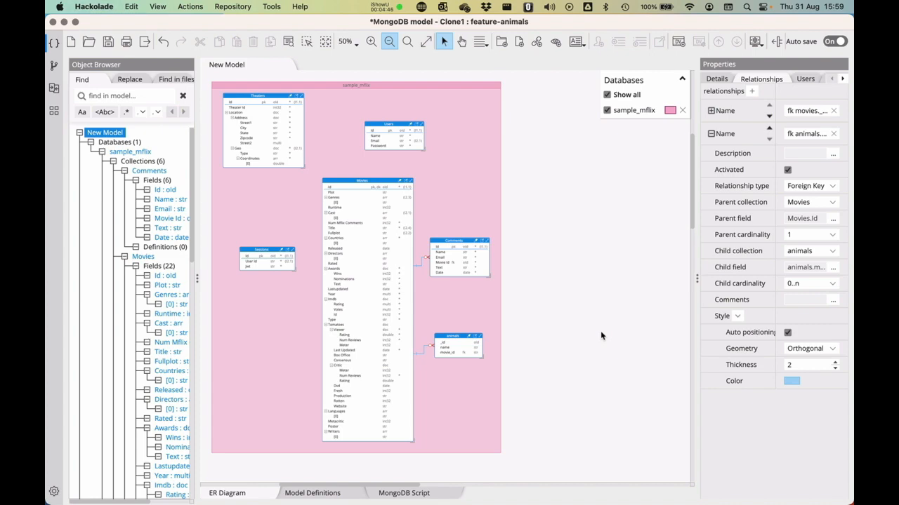
key(super+w)
Commit and push Clone1's change with the message 'Adding the relationship'.
click(53, 65)
click(103, 158)
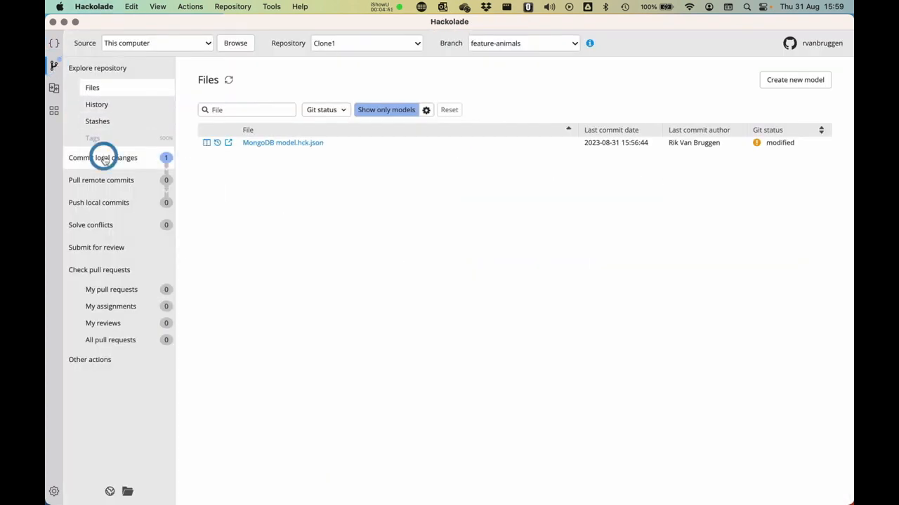
click(259, 172)
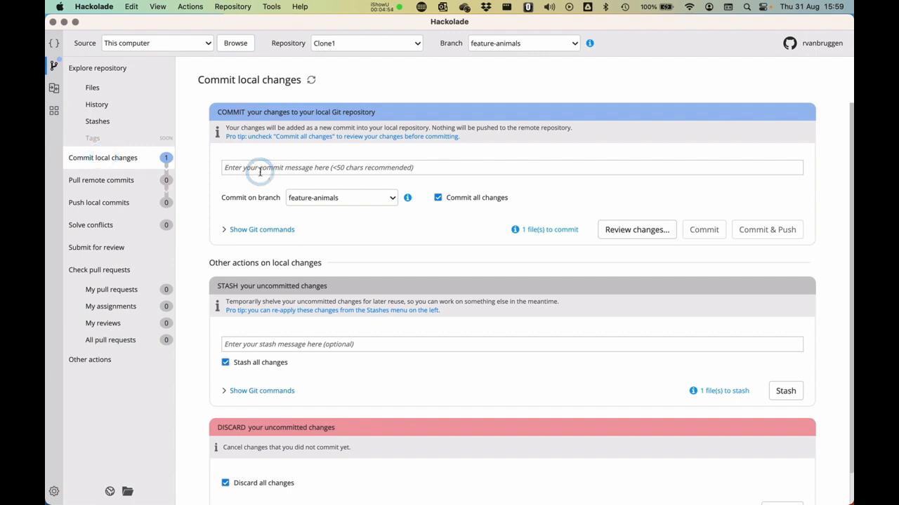
text(Adding the relatio)
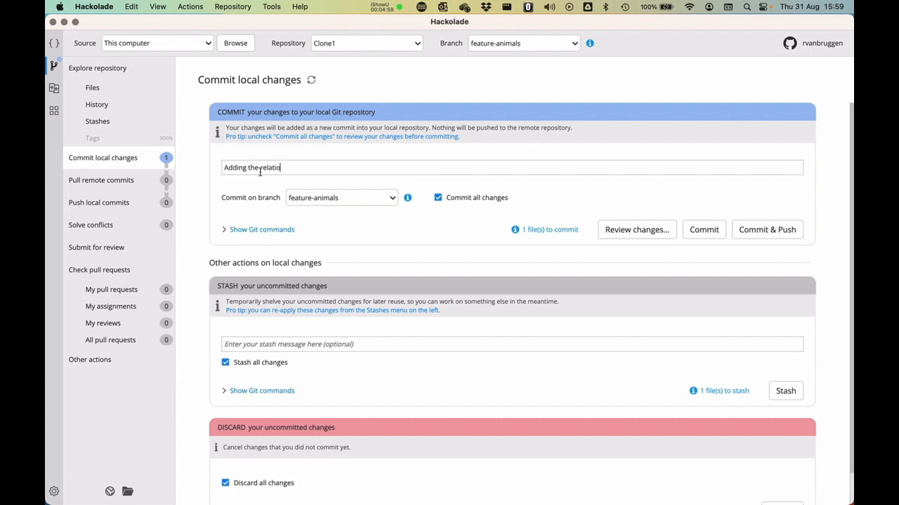
text(nship)
click(759, 231)
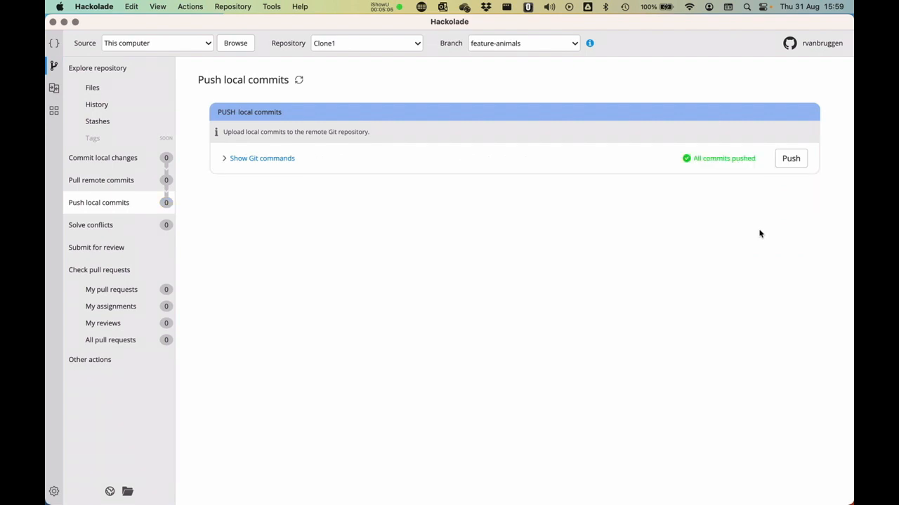
click(410, 42)
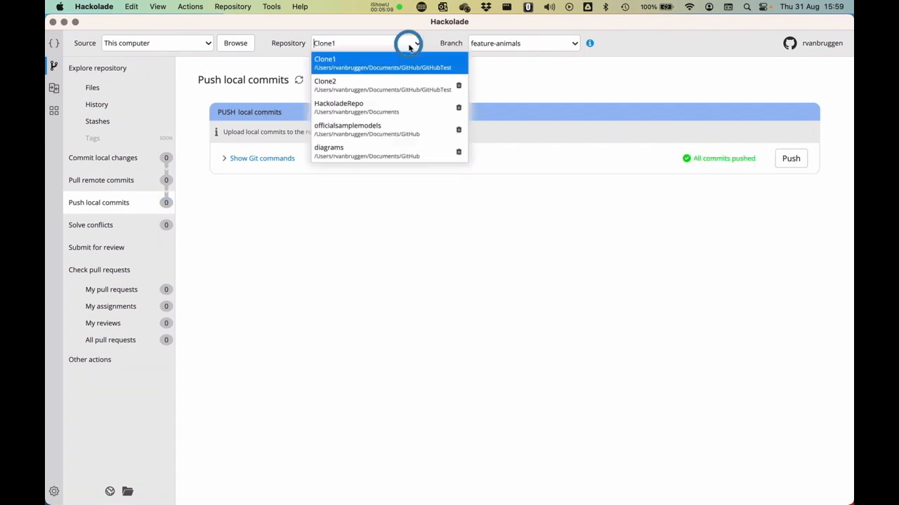
Switch to Clone2 and open its MongoDB model.hck.json.
click(395, 82)
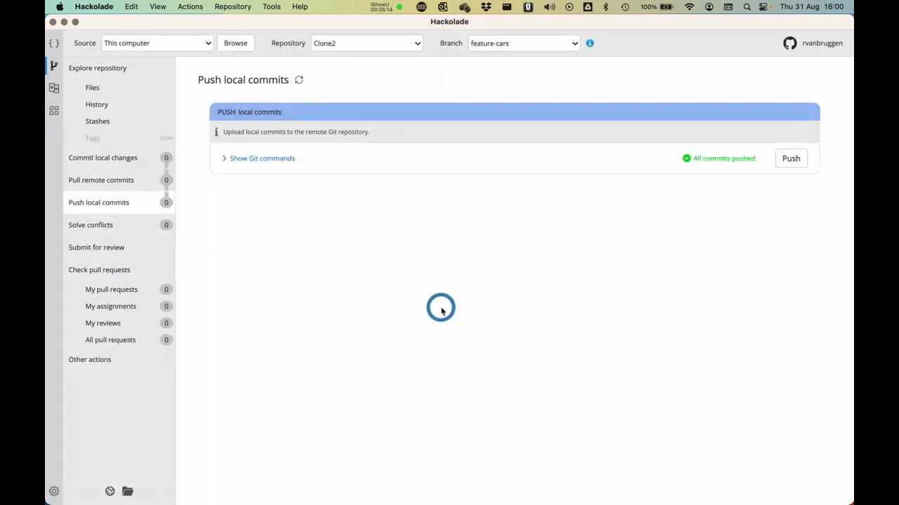
click(93, 87)
click(274, 144)
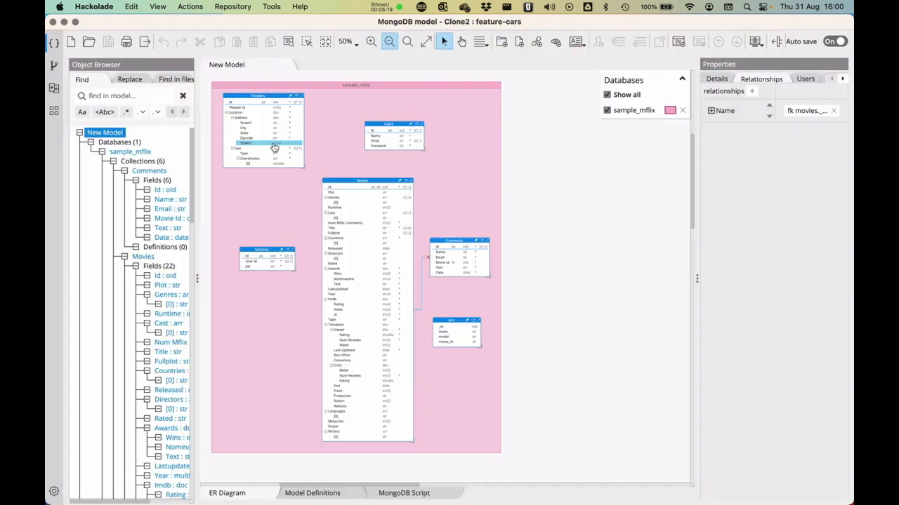
Link cars.movie_id to Movies with child cardinality 0..n, save, and close the model.
drag(457, 342, 357, 188)
click(479, 390)
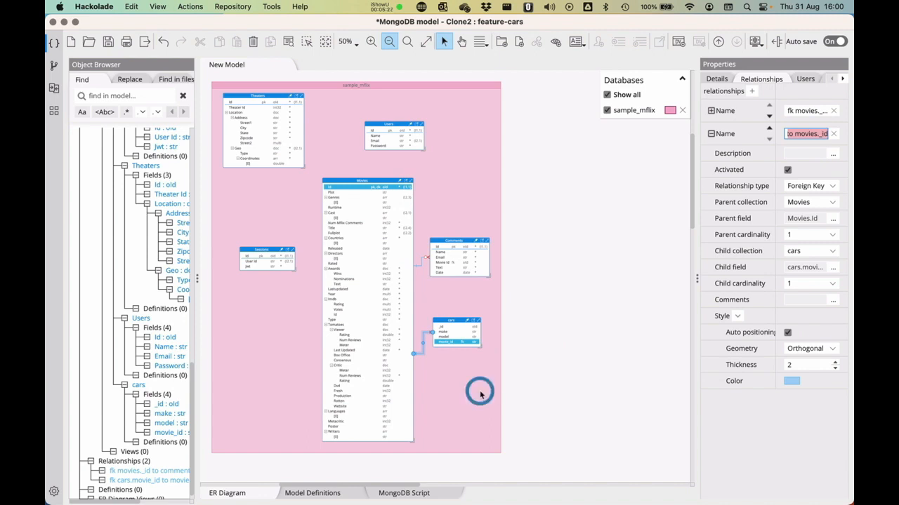
click(424, 353)
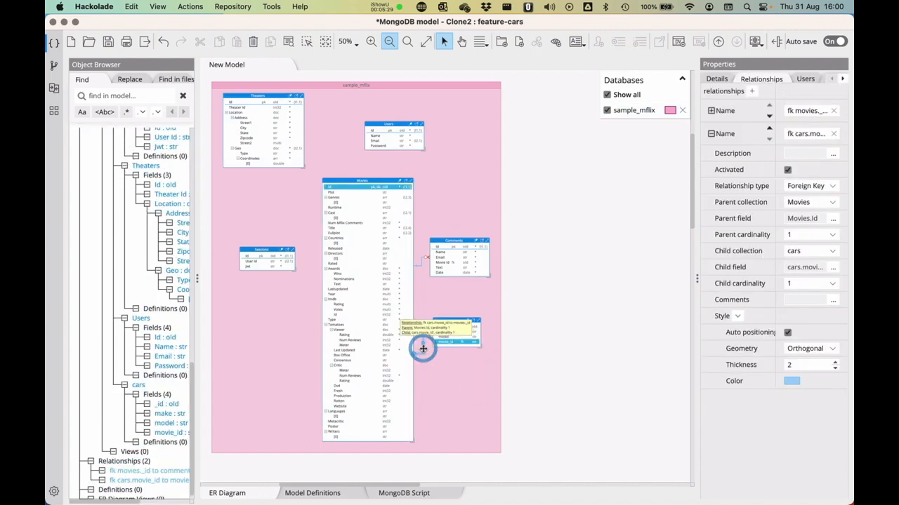
click(832, 285)
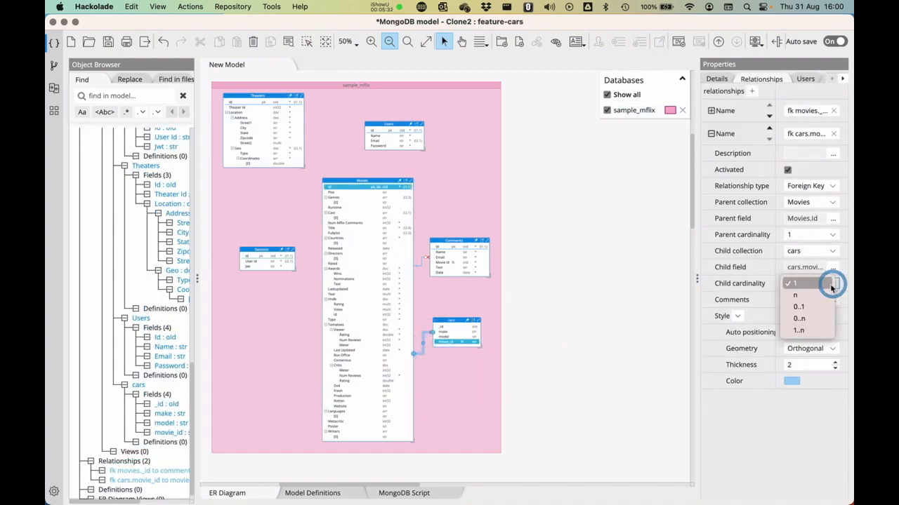
click(811, 316)
click(555, 334)
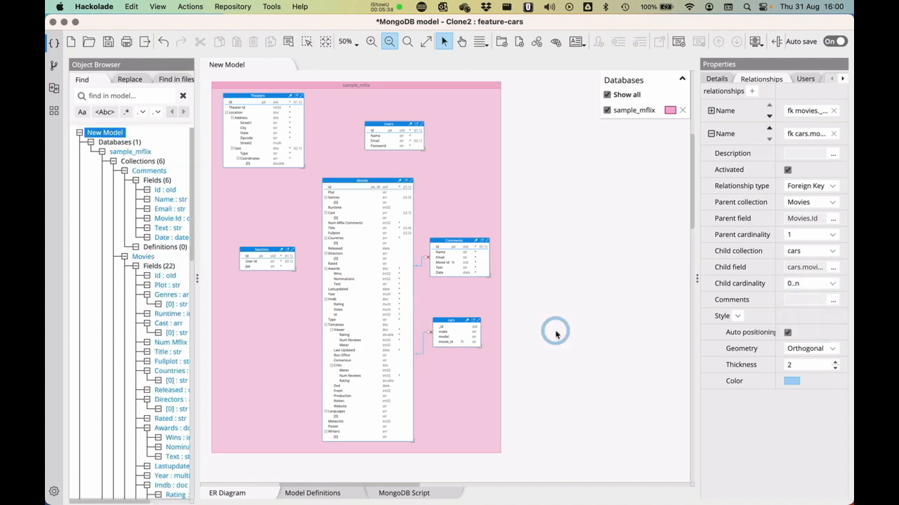
key(super+s)
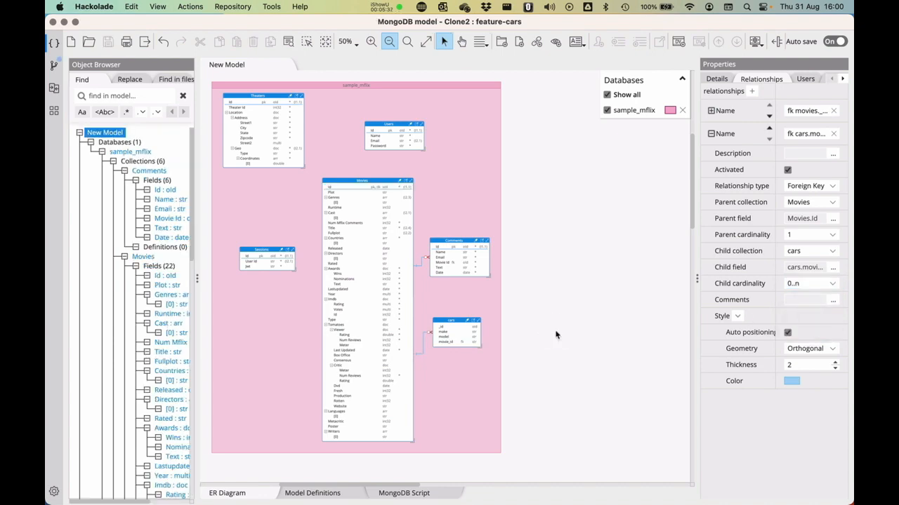
key(super+w)
Commit and push Clone2's change with the message 'Adding the relationship for the cars'.
click(51, 69)
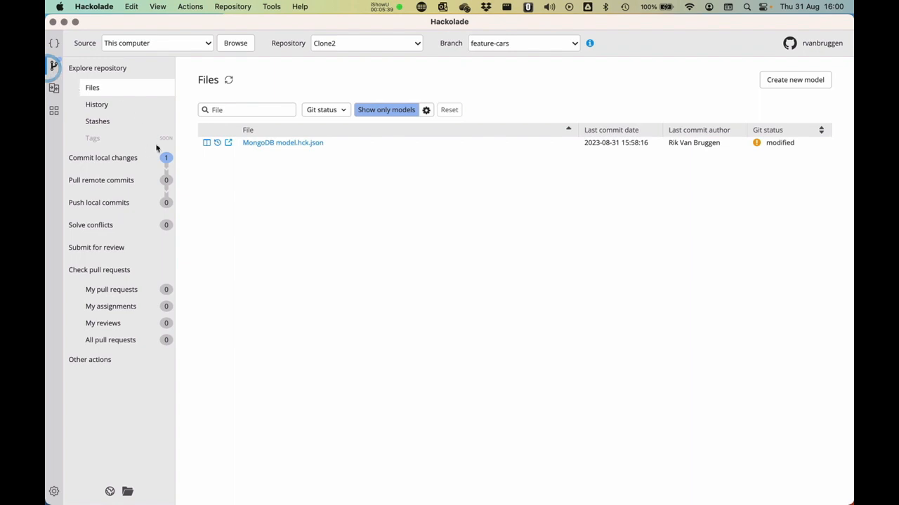
click(123, 157)
click(280, 169)
text(Adding the relationsh)
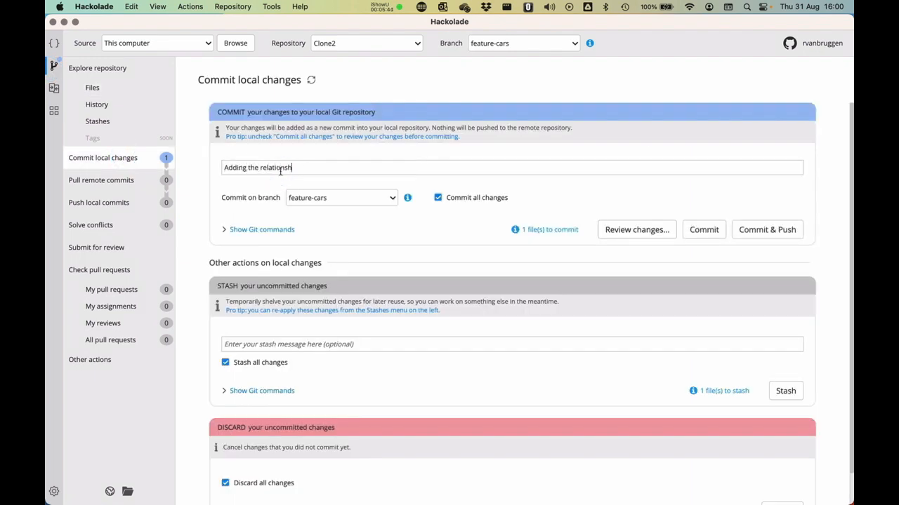
text(ip for the cars)
click(769, 236)
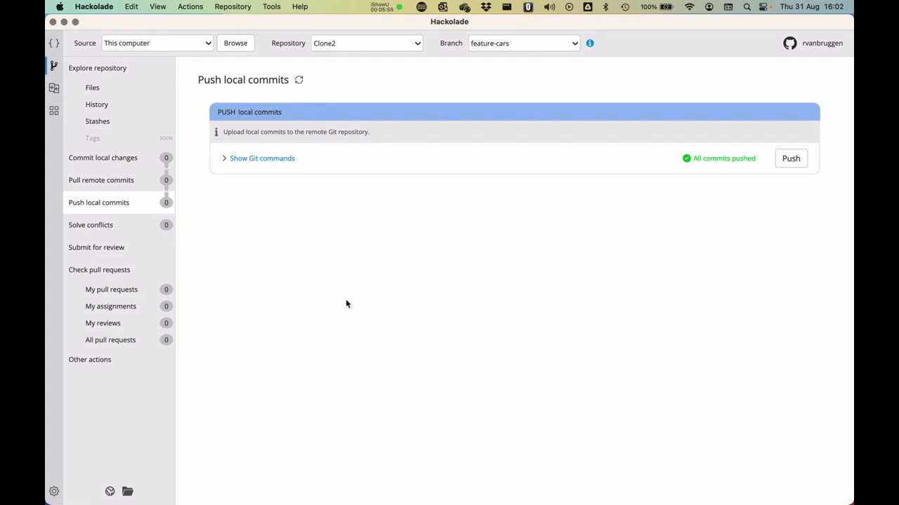
Submit a pull request for origin/feature-cars into origin/main titled 'Can we please add the cars feature to the main model'.
click(115, 248)
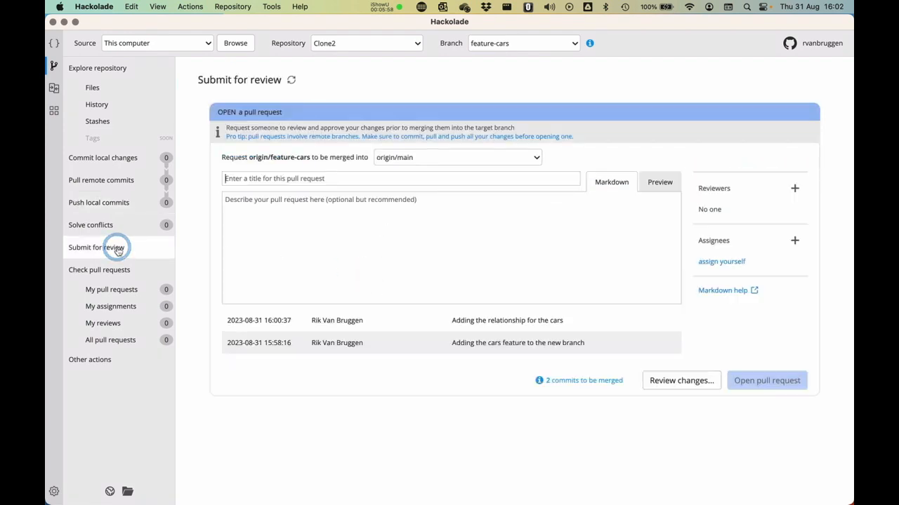
click(276, 179)
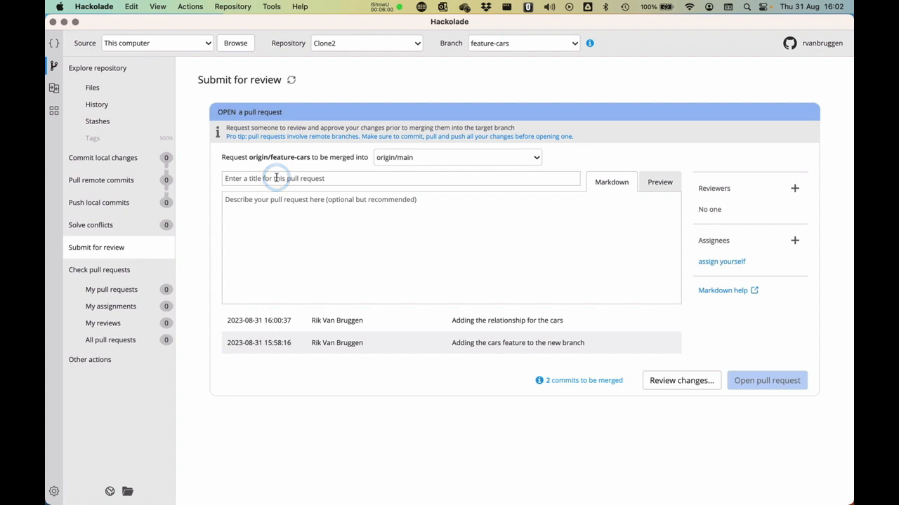
text(M)
key(BackSpace)
text(Can)
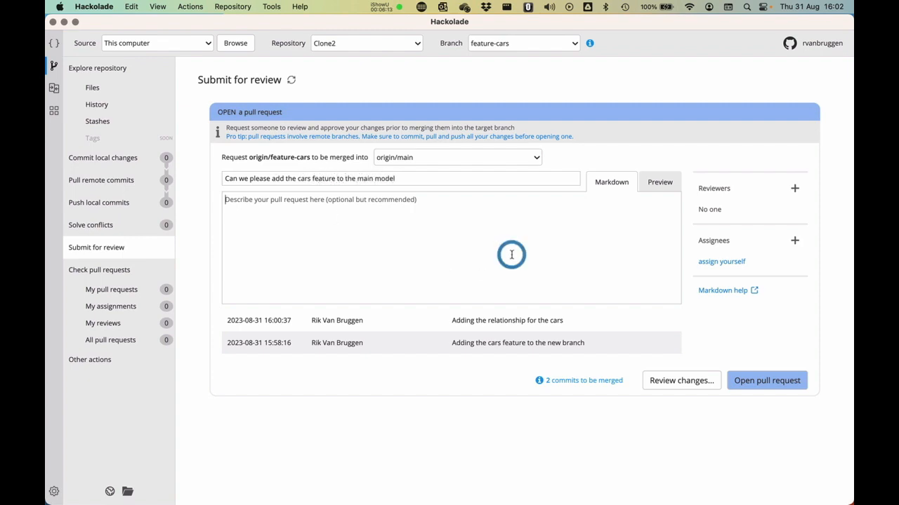
click(778, 380)
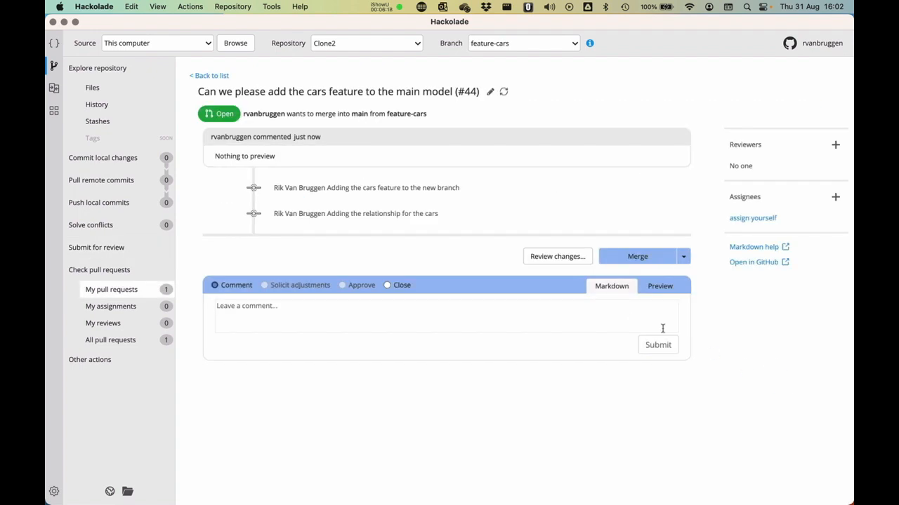
Merge pull request #44, then switch Clone2 to main and pull the 3 merged commits.
click(636, 257)
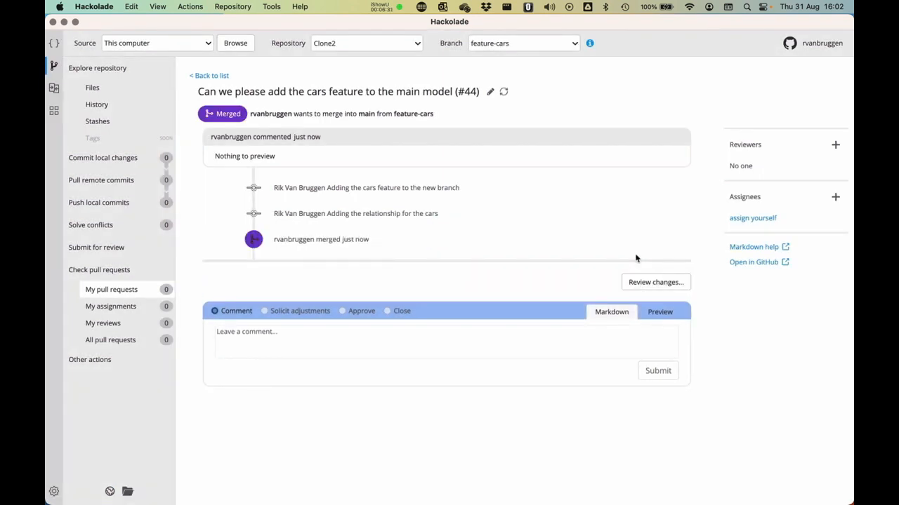
click(502, 46)
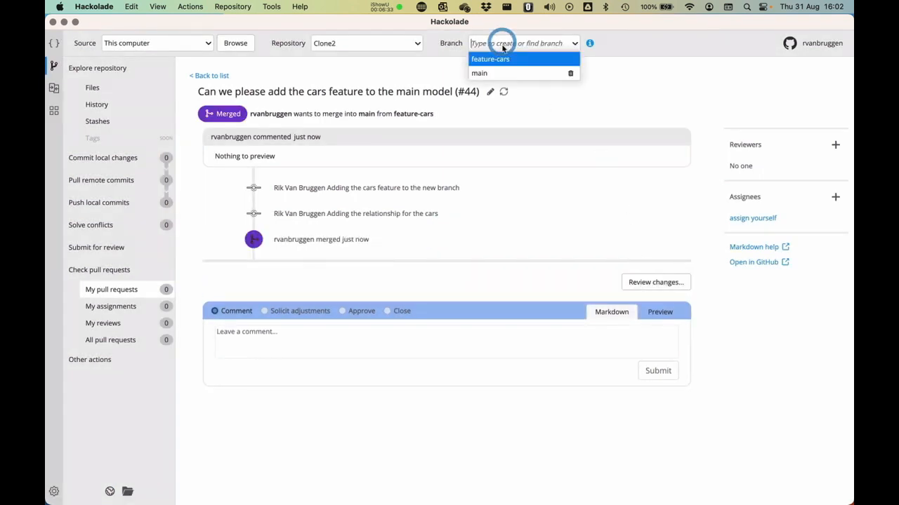
click(500, 72)
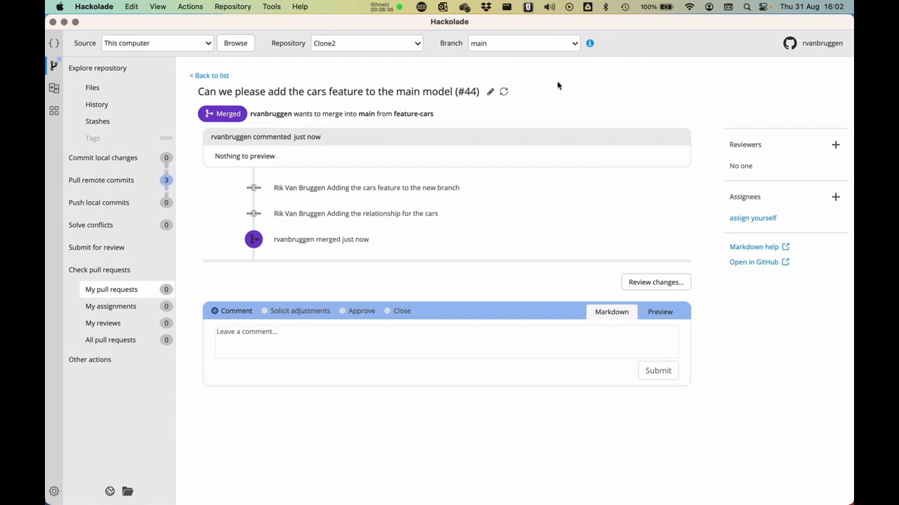
click(97, 180)
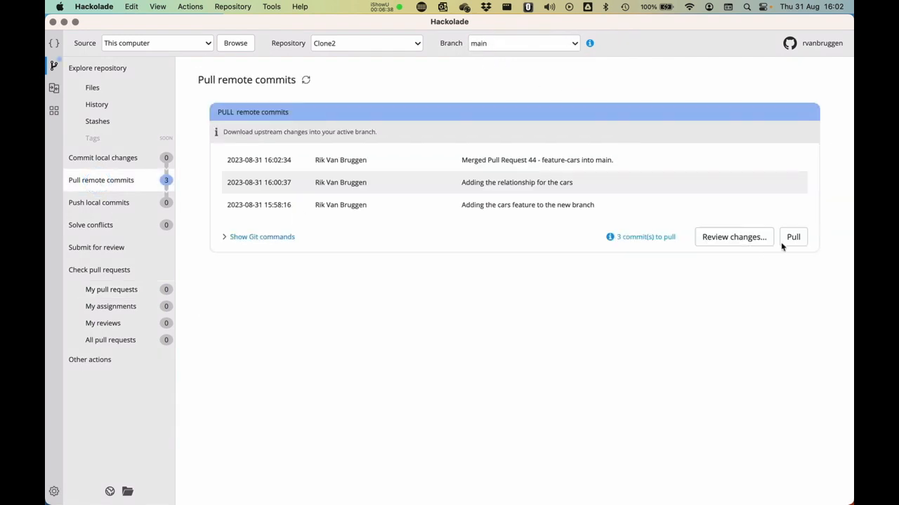
click(795, 238)
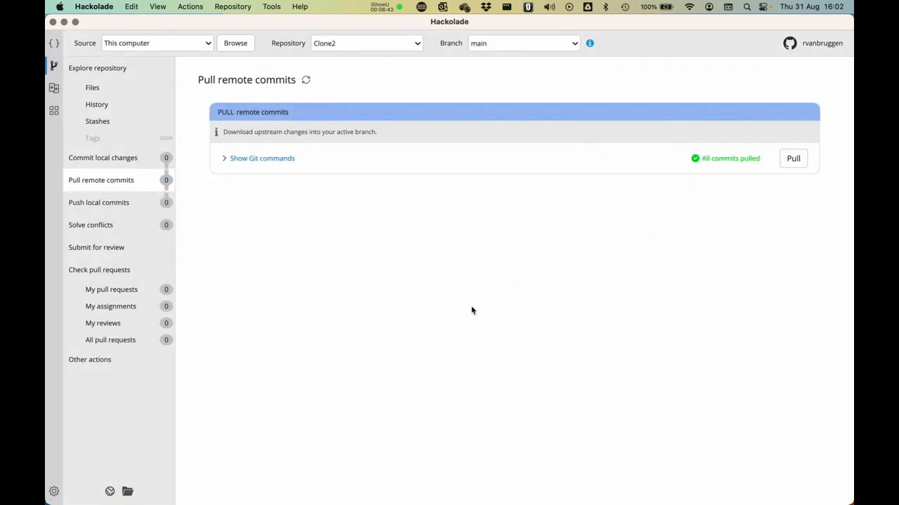
Open MongoDB model.hck.json from Clone2's main, check the cars collection, then close it.
click(94, 86)
click(436, 260)
click(299, 144)
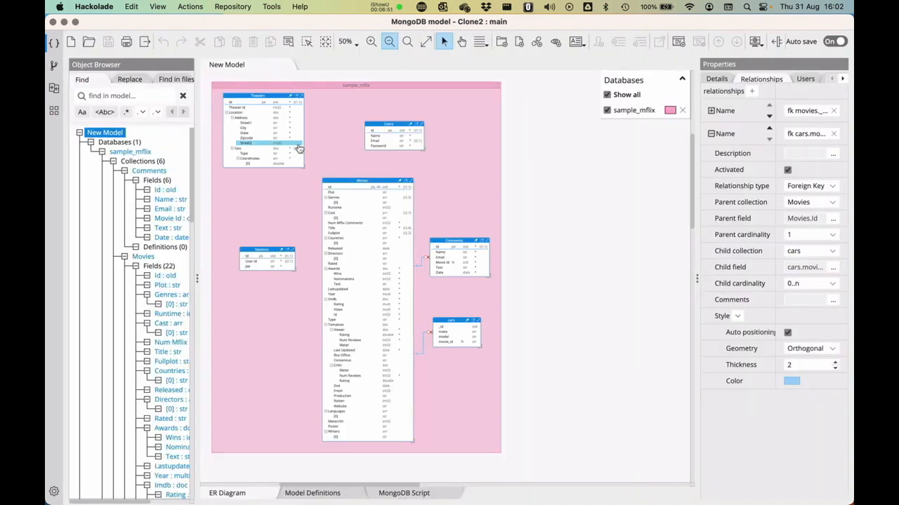
click(453, 321)
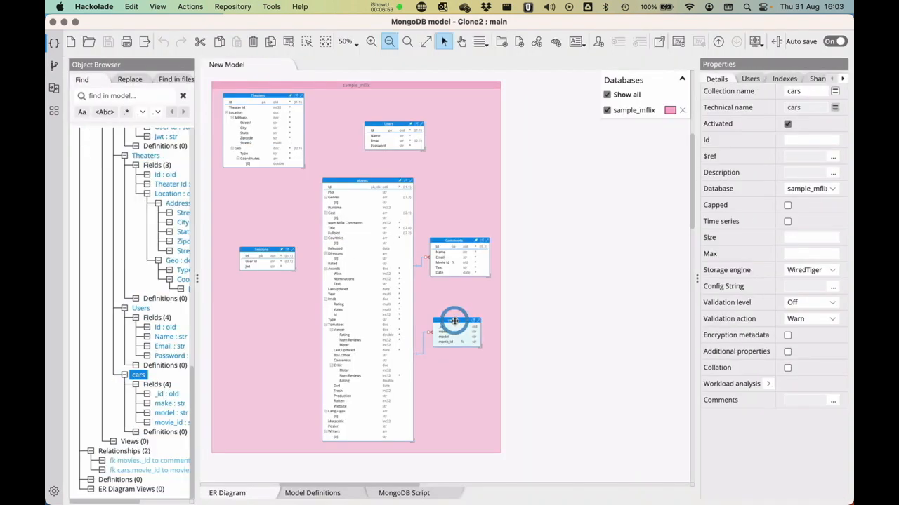
click(591, 284)
key(super+w)
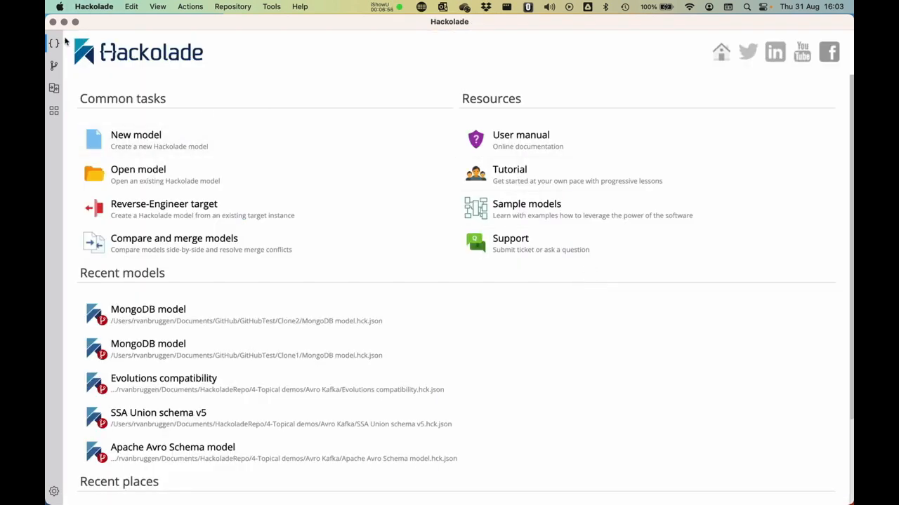
Go back to the Git repository view and switch to the Clone1 repository.
click(53, 66)
click(378, 44)
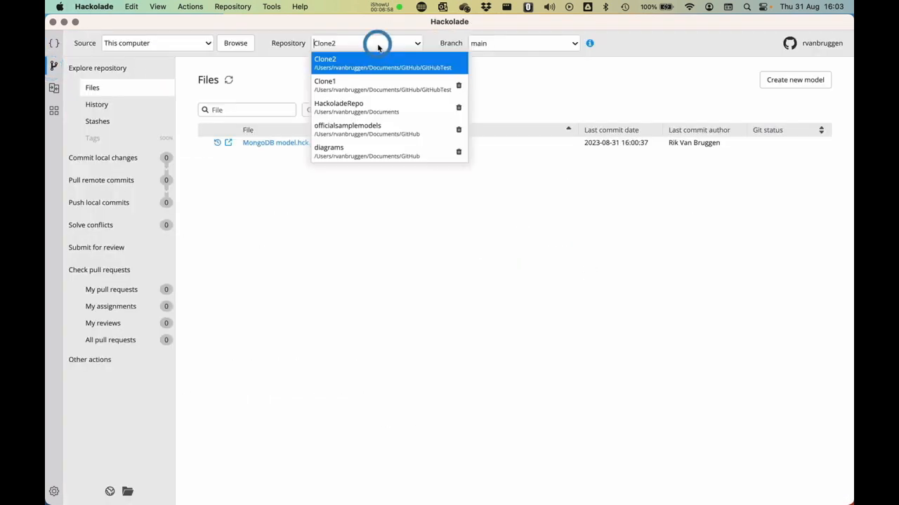
click(362, 85)
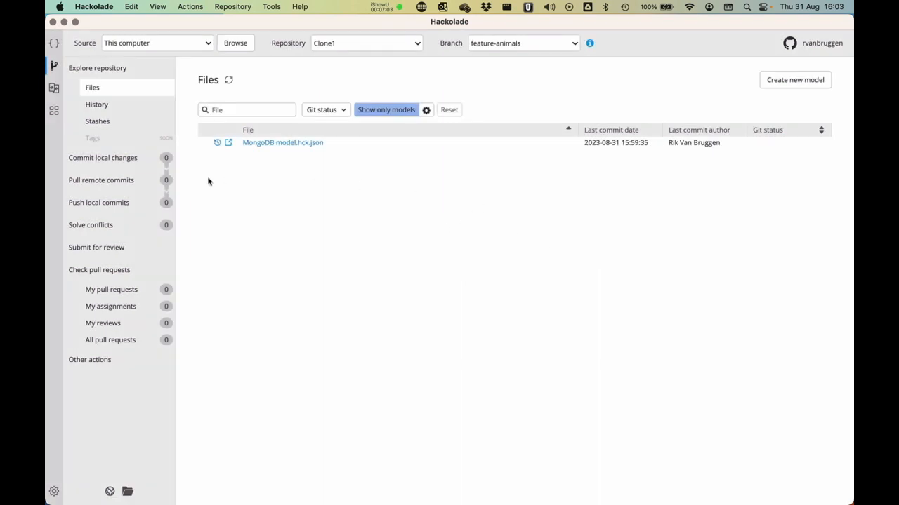
Open pull request #45 for feature-animals into main, then update it with main, hitting a one-file conflict.
click(99, 247)
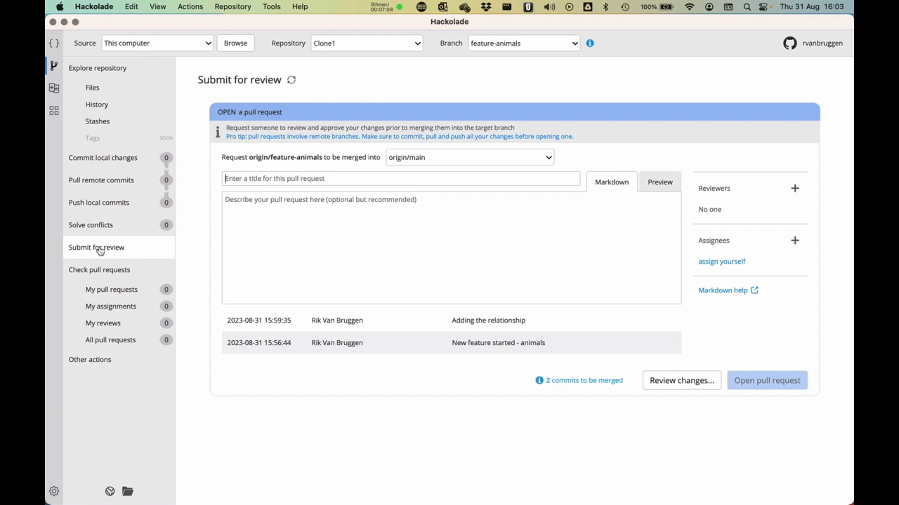
click(265, 177)
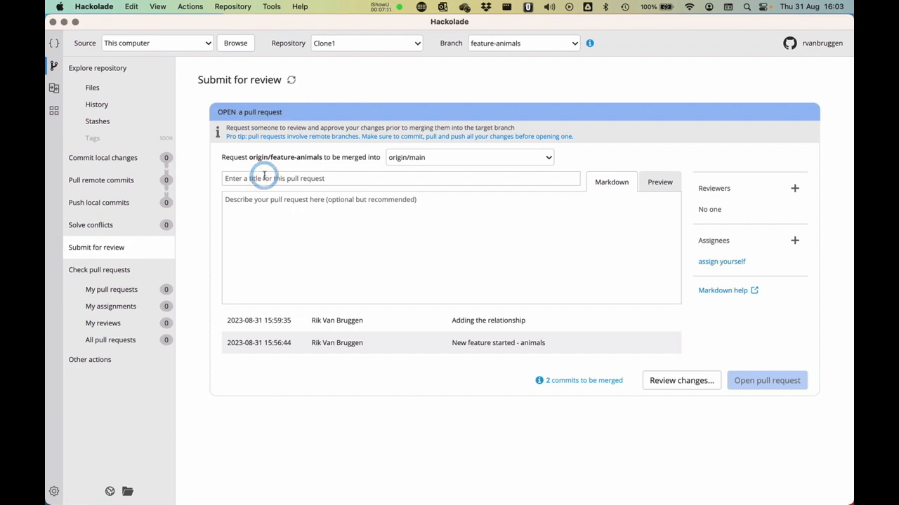
text(Req)
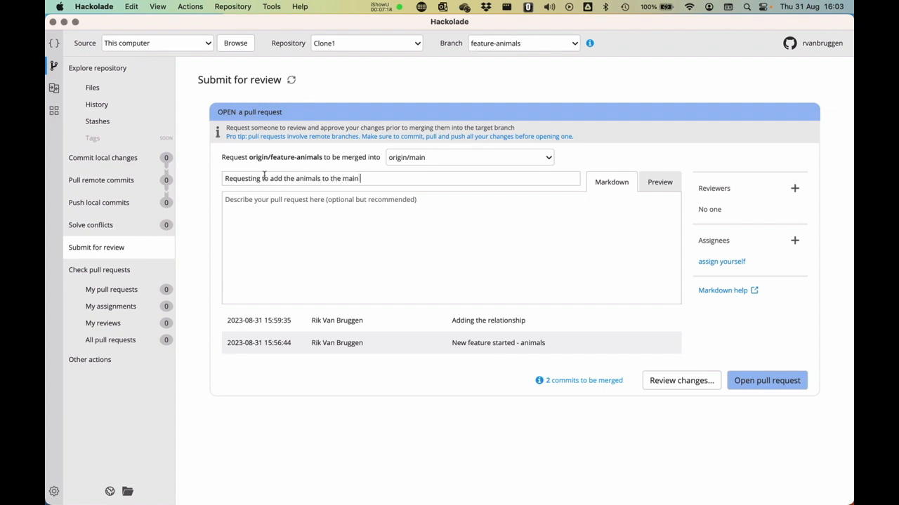
click(466, 235)
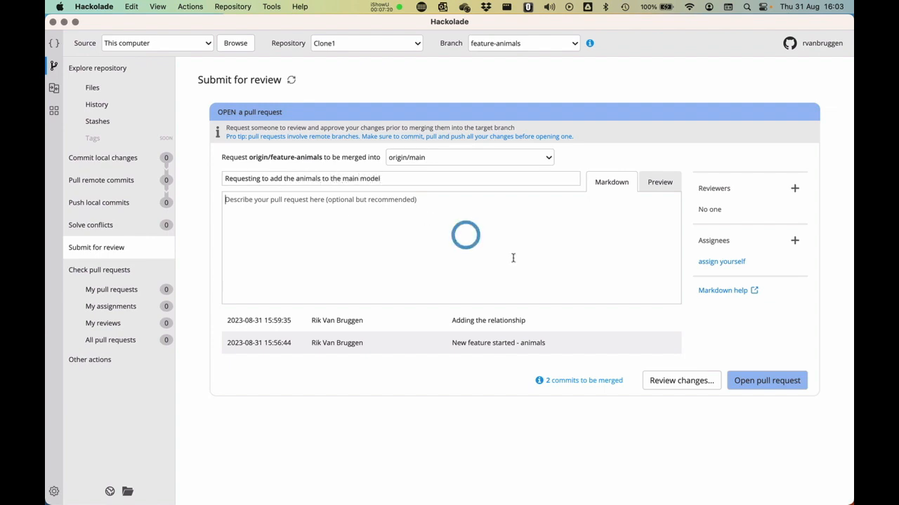
click(779, 385)
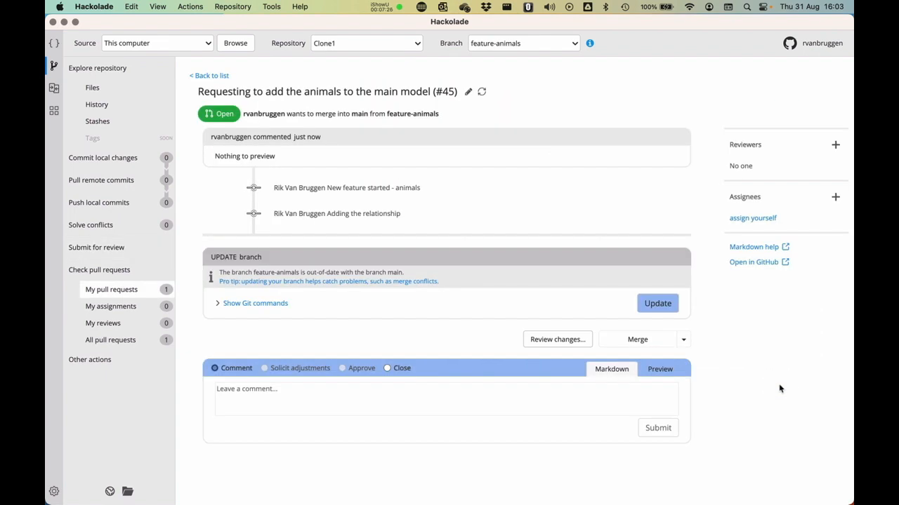
click(657, 304)
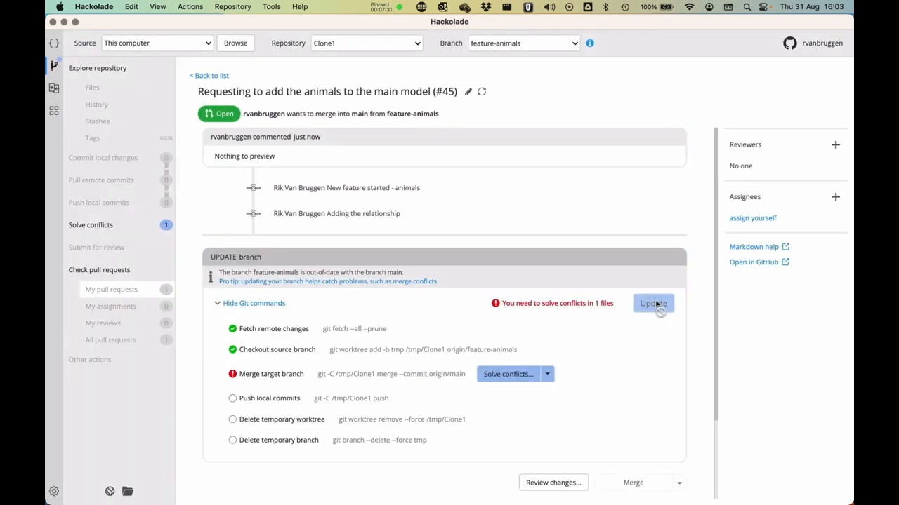
scroll(656, 307, down, 3)
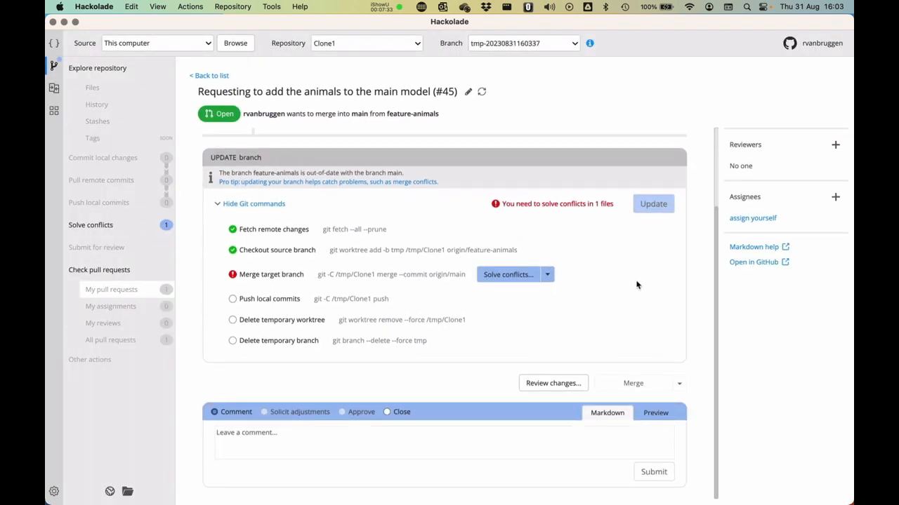
Compare animals and cars under sample_mflix > Collections, then solve the conflict keeping both.
click(501, 276)
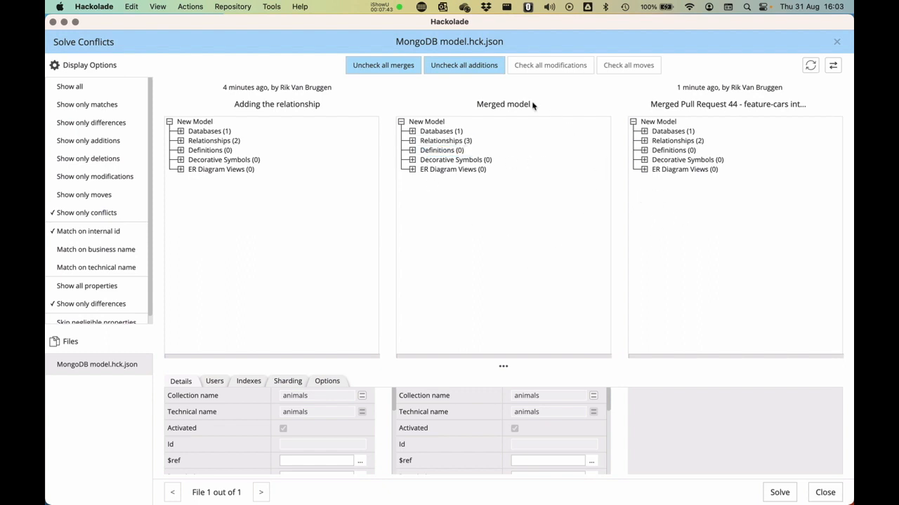
click(413, 131)
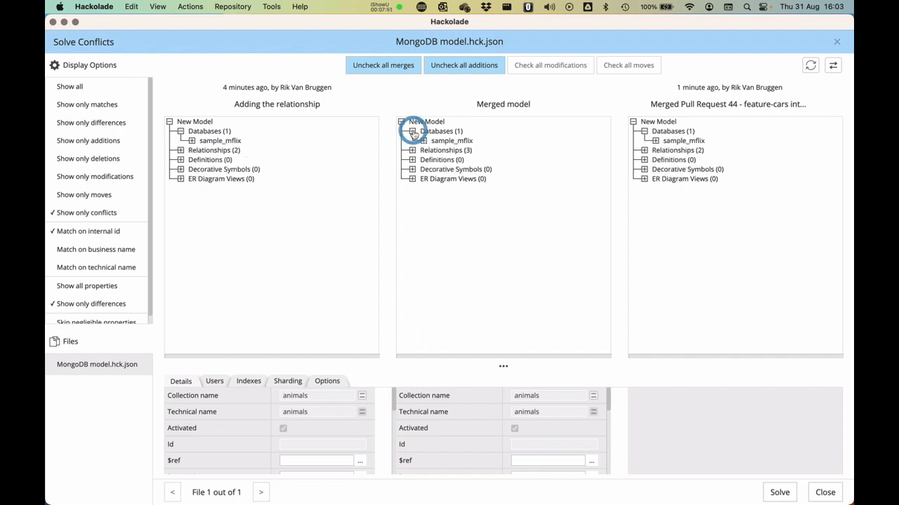
click(423, 141)
click(434, 150)
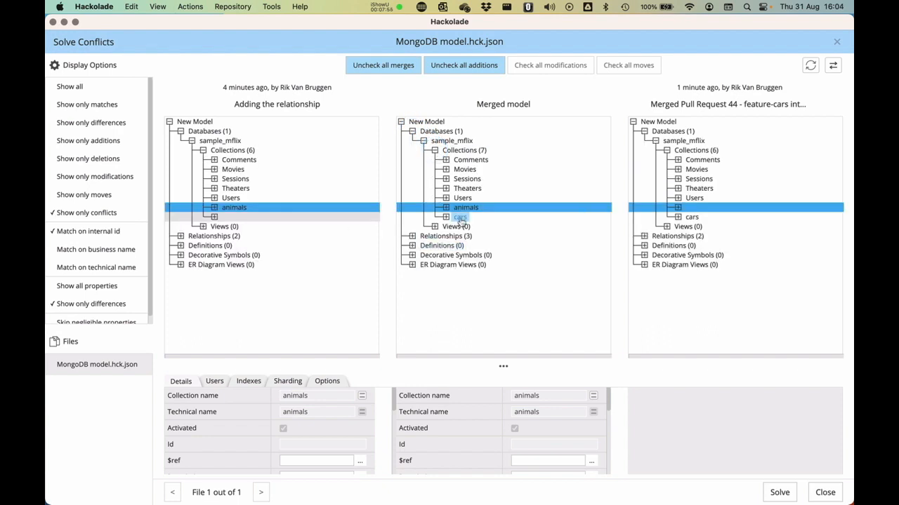
click(235, 209)
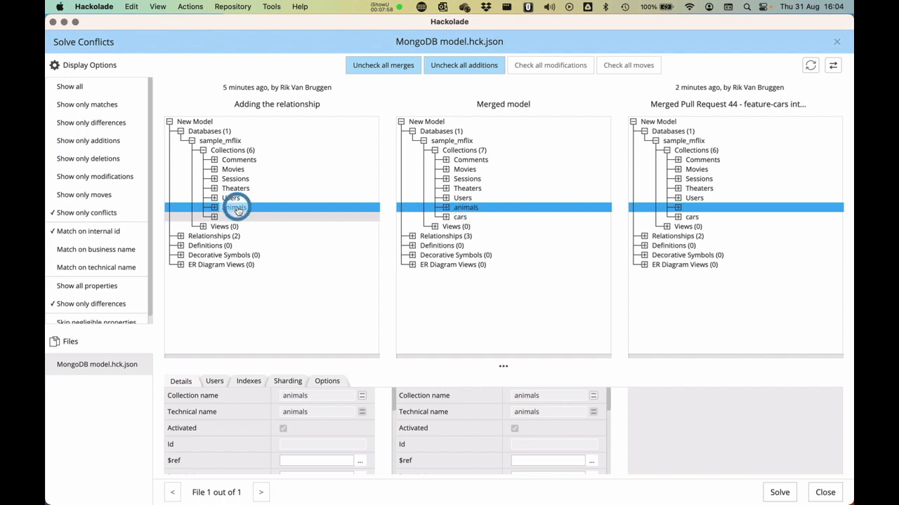
click(695, 217)
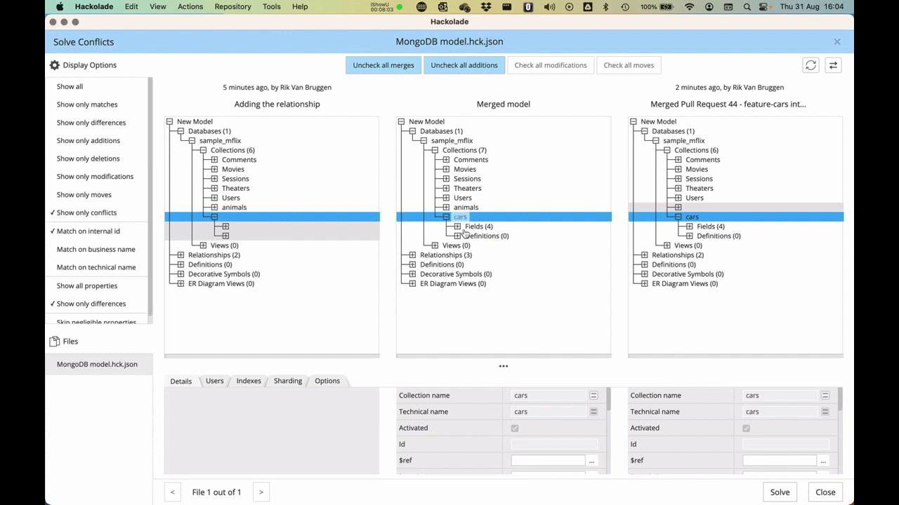
click(464, 207)
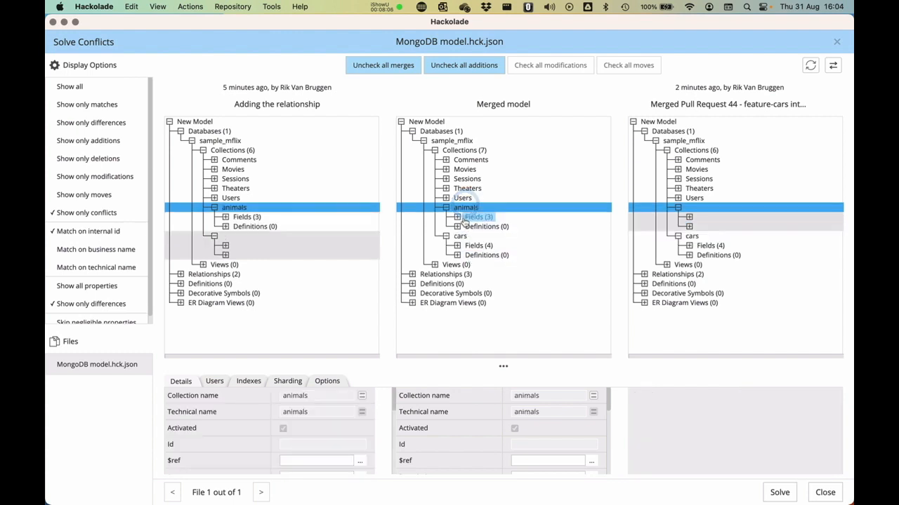
click(778, 491)
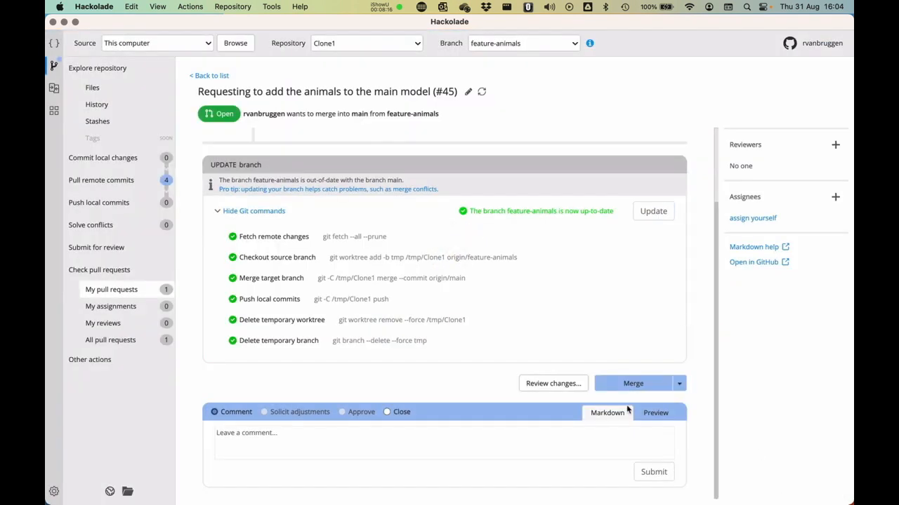
Merge pull request #45, pull feature-animals' 4 commits, then switch Clone1 to main and pull.
click(629, 384)
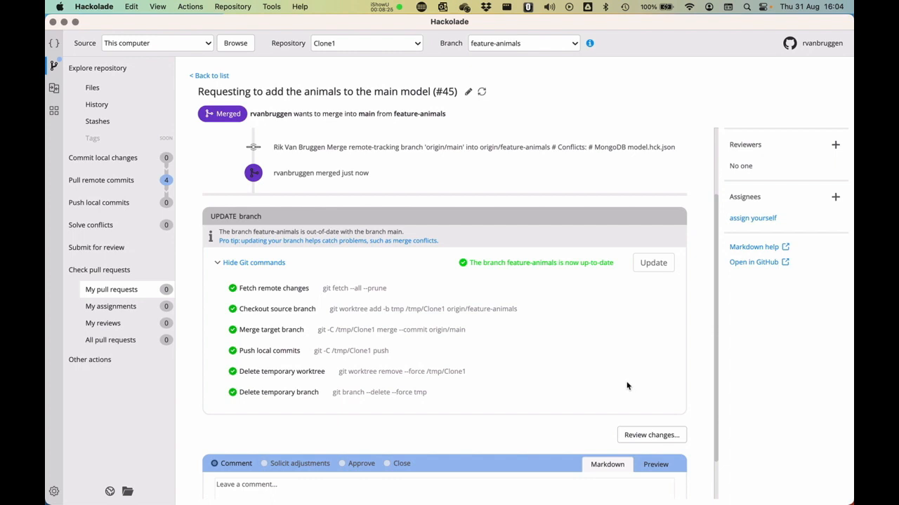
click(89, 177)
click(795, 257)
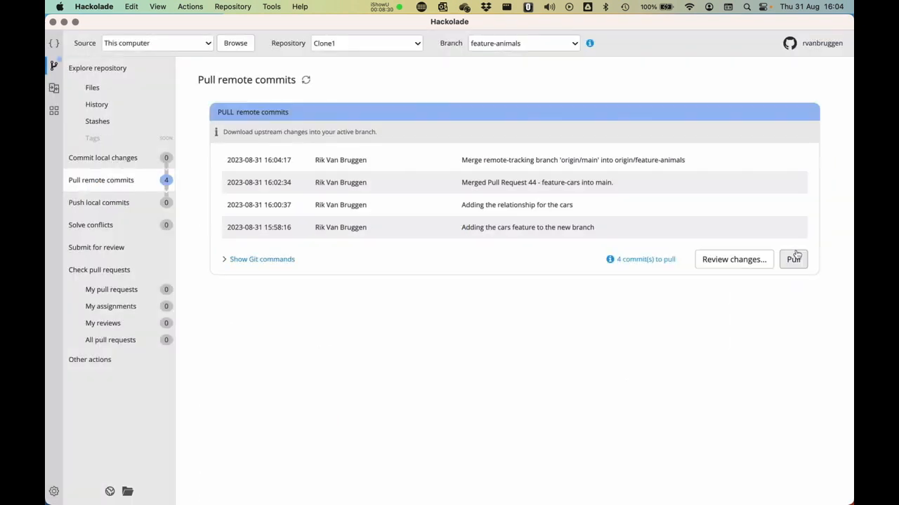
click(522, 41)
click(515, 72)
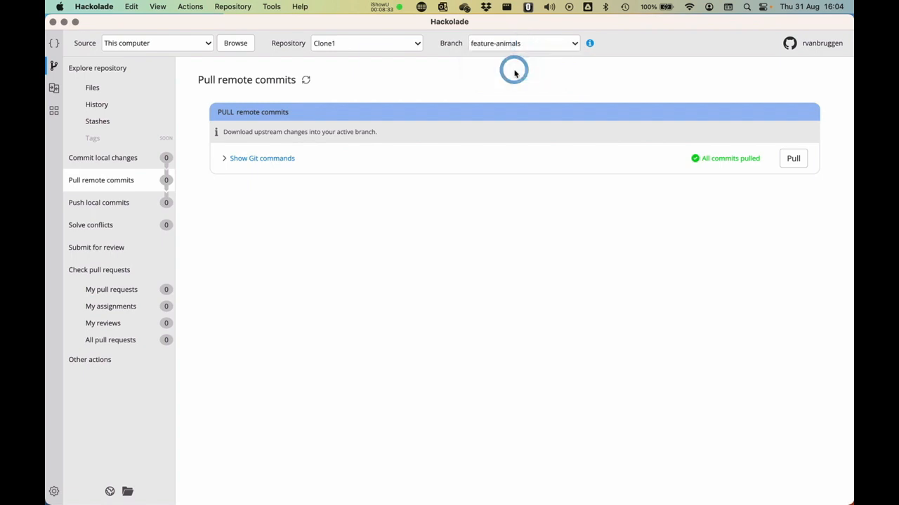
click(795, 302)
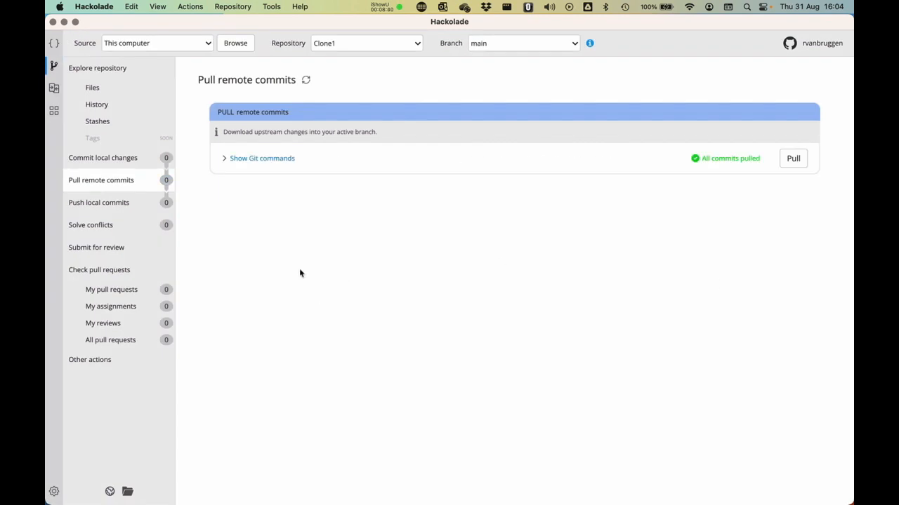
Open Clone1's MongoDB model.hck.json, drag cars above animals, save, and close the model.
click(96, 88)
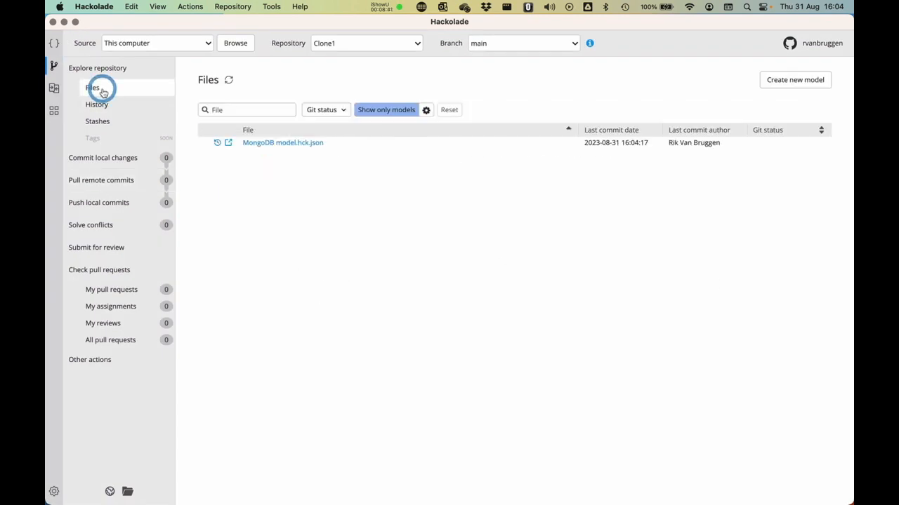
click(293, 144)
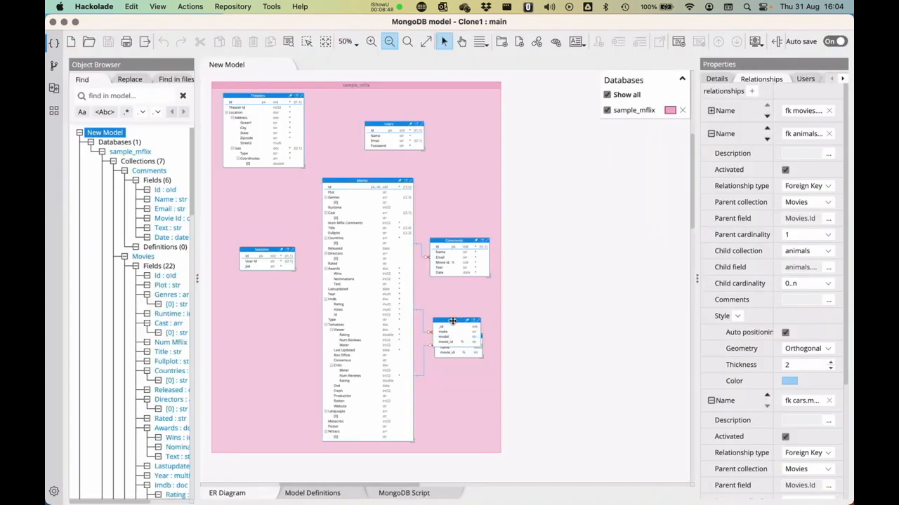
drag(453, 322, 452, 293)
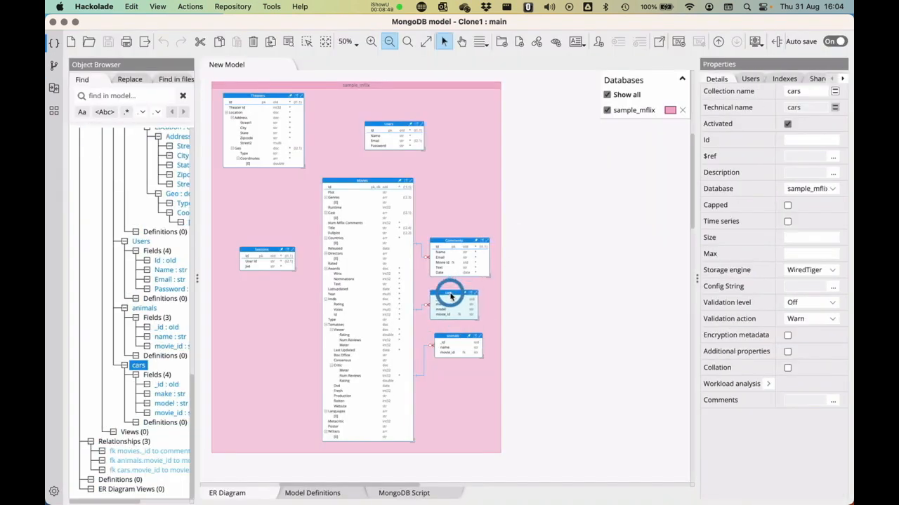
click(453, 337)
click(451, 293)
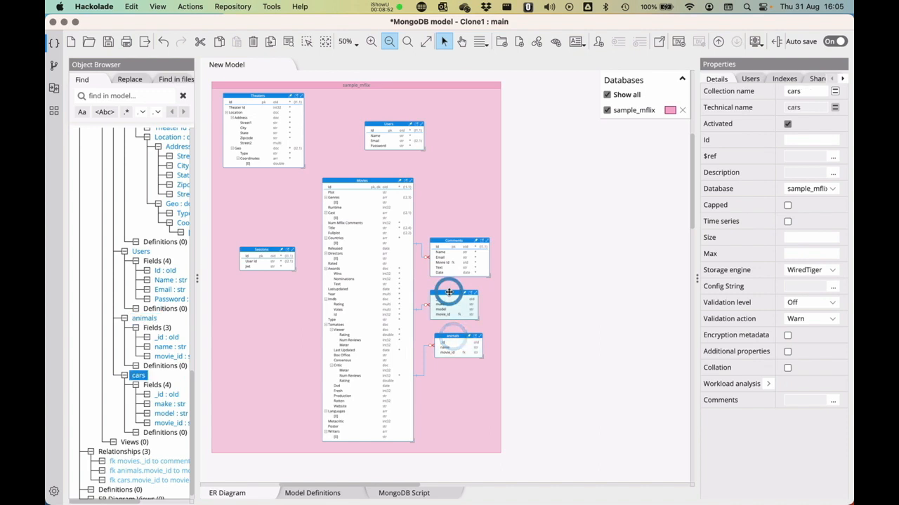
click(453, 337)
click(566, 291)
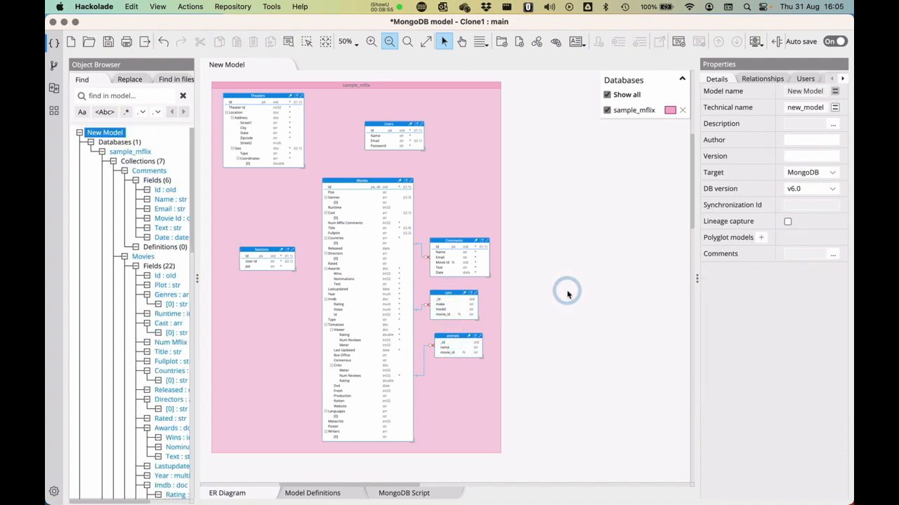
key(super+s)
click(567, 280)
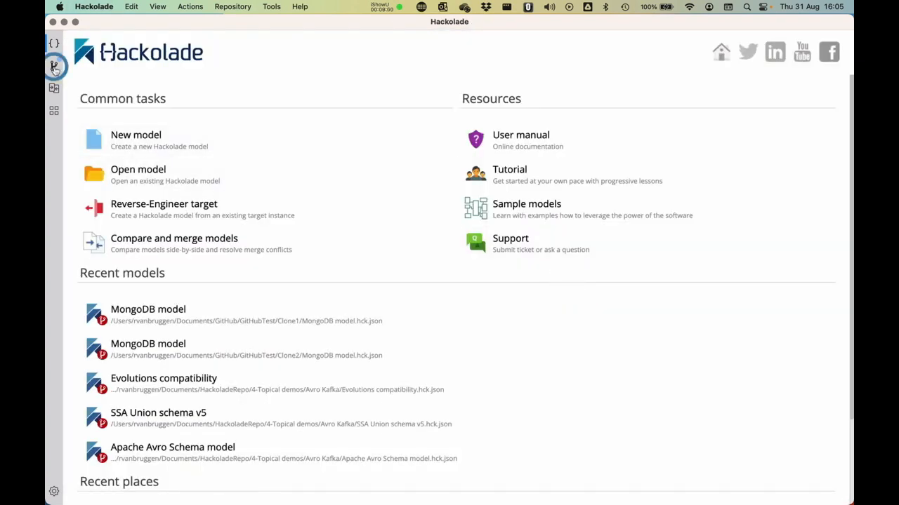
Commit the local changes with message 'Merged model' and push them.
click(54, 66)
click(122, 160)
click(257, 167)
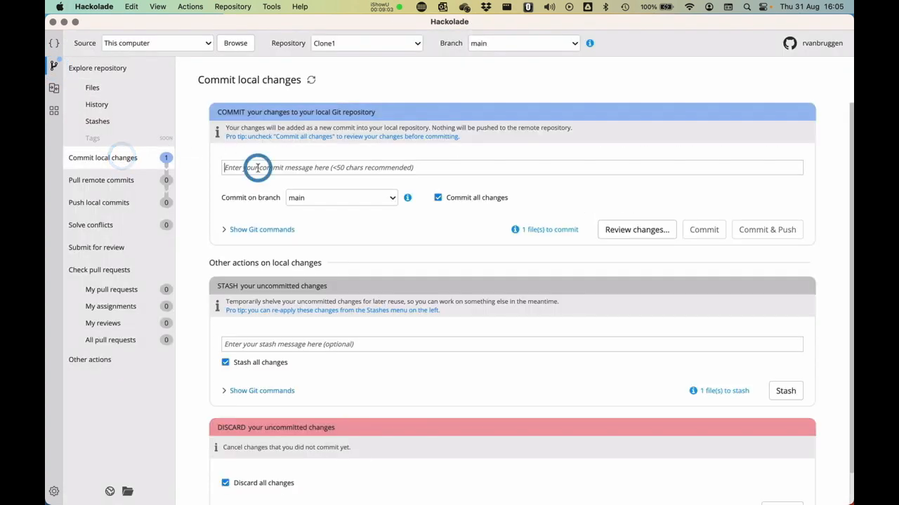
text(Merged model)
click(768, 229)
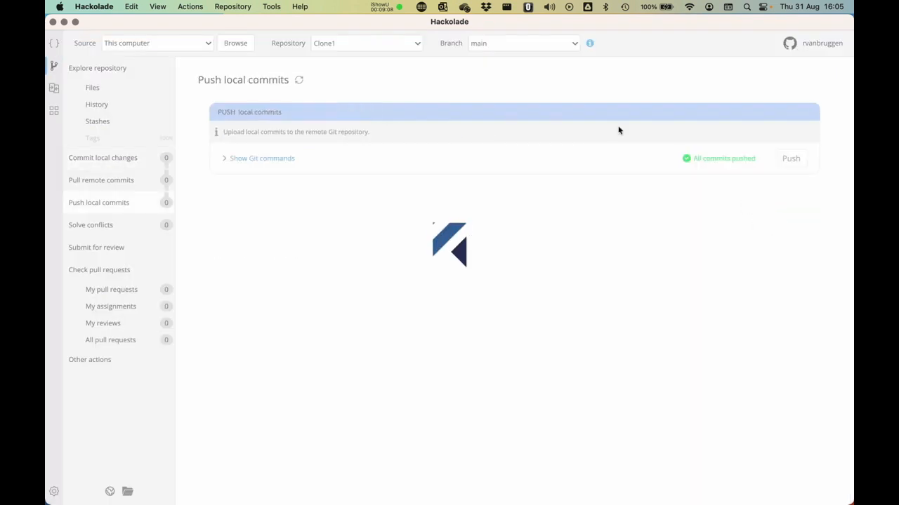
click(401, 46)
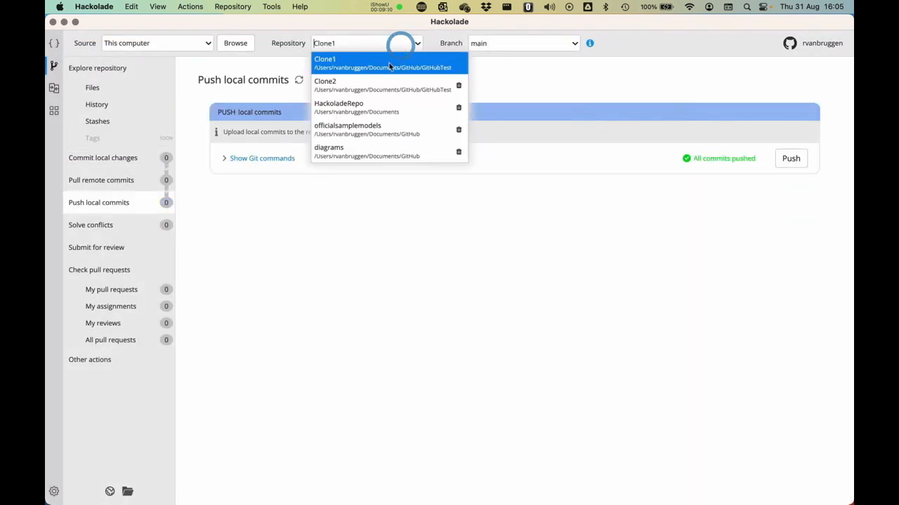
Switch to the Clone2 repository and pull its 5 remote commits.
click(370, 85)
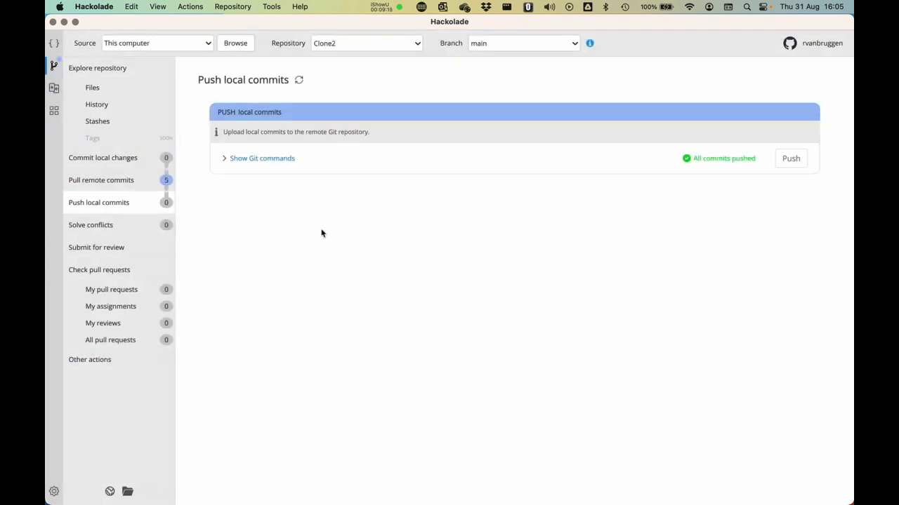
click(89, 180)
click(791, 281)
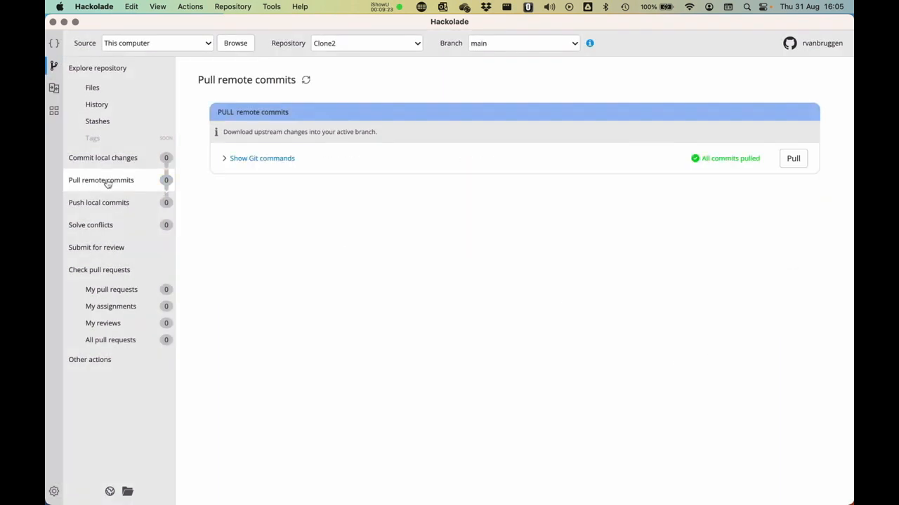
Open Clone2's MongoDB model, inspect the cars and animals collections, then close it.
click(90, 87)
click(287, 144)
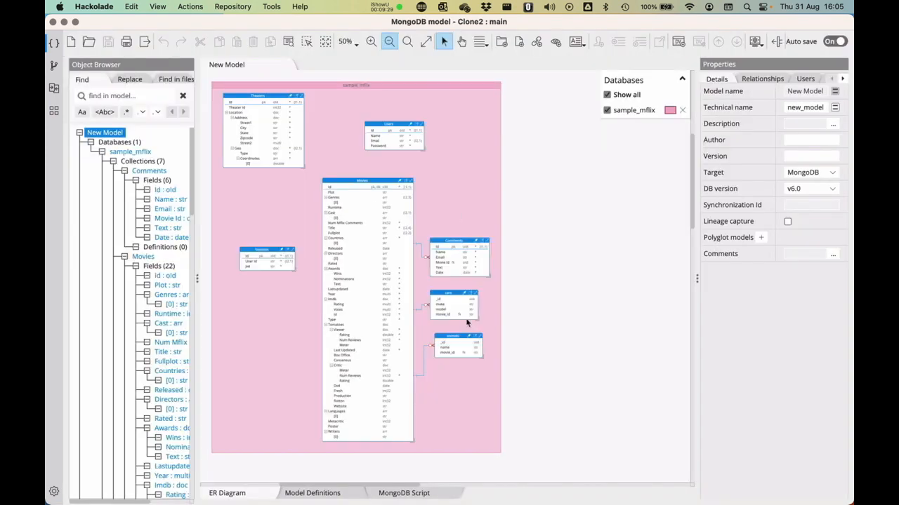
click(454, 292)
click(455, 333)
click(573, 284)
click(579, 237)
key(super+w)
click(55, 67)
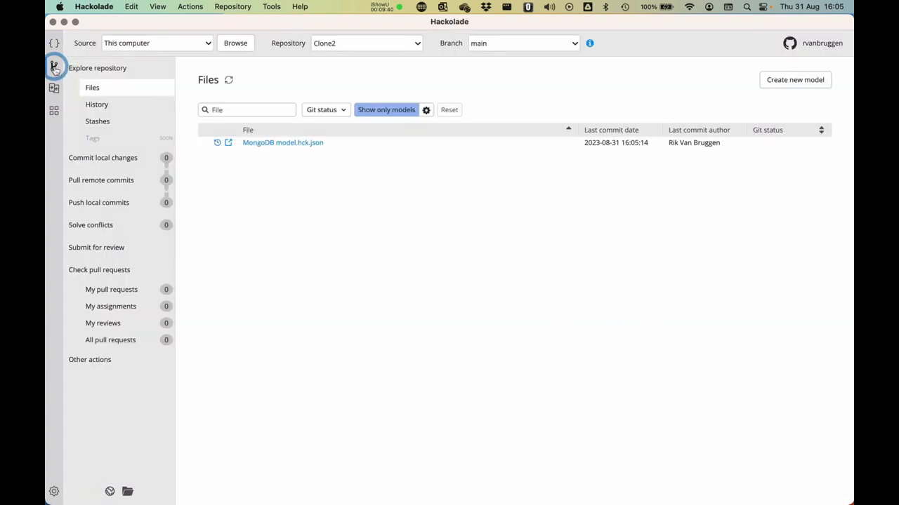
Delete Clone2's feature-cars branch, including the remote branch.
click(574, 44)
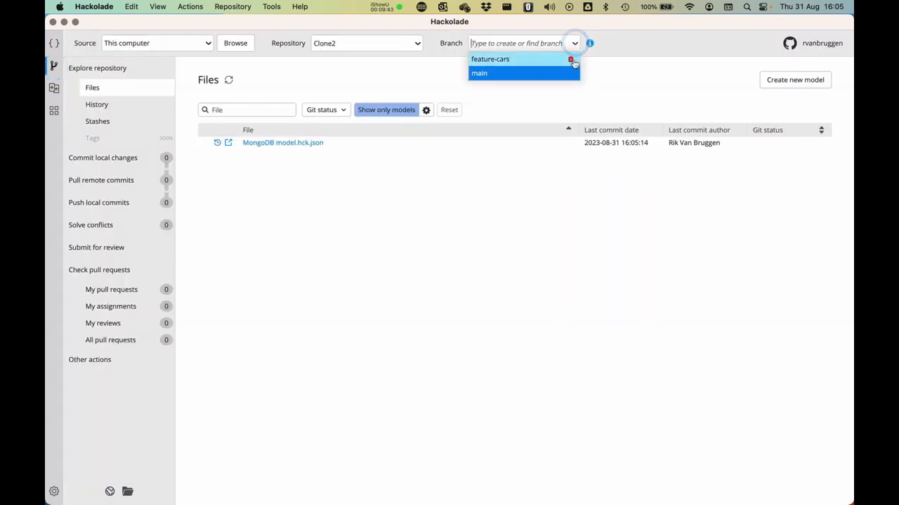
click(571, 61)
click(365, 266)
text(feature-cars)
click(321, 283)
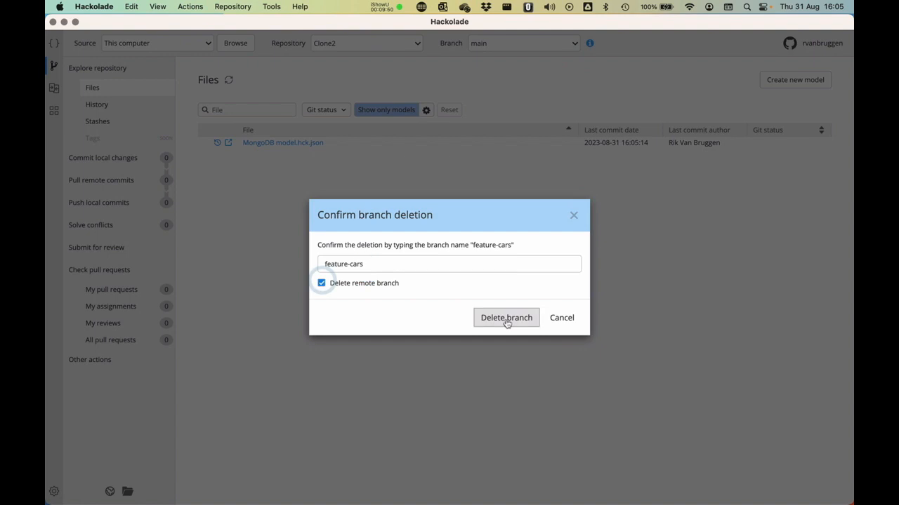
click(507, 320)
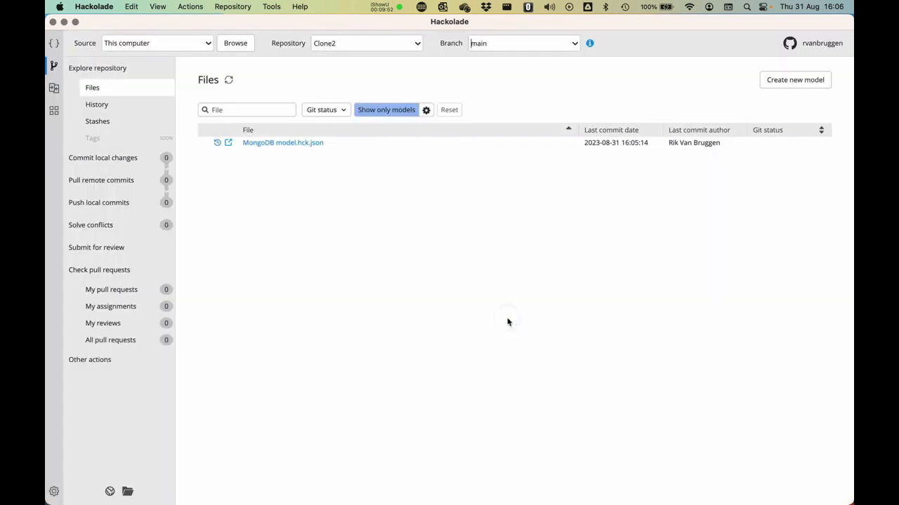
Switch to Clone1 and delete the feature-animals branch locally and on the remote.
click(416, 44)
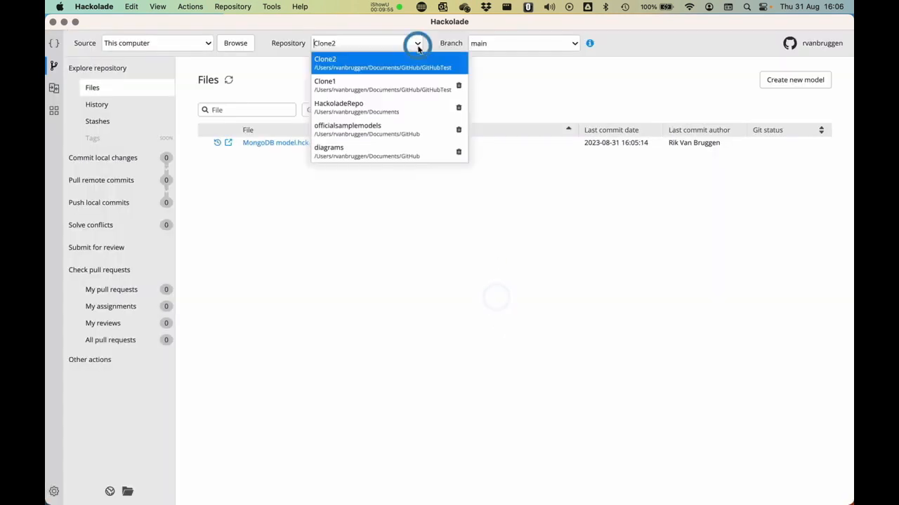
click(396, 81)
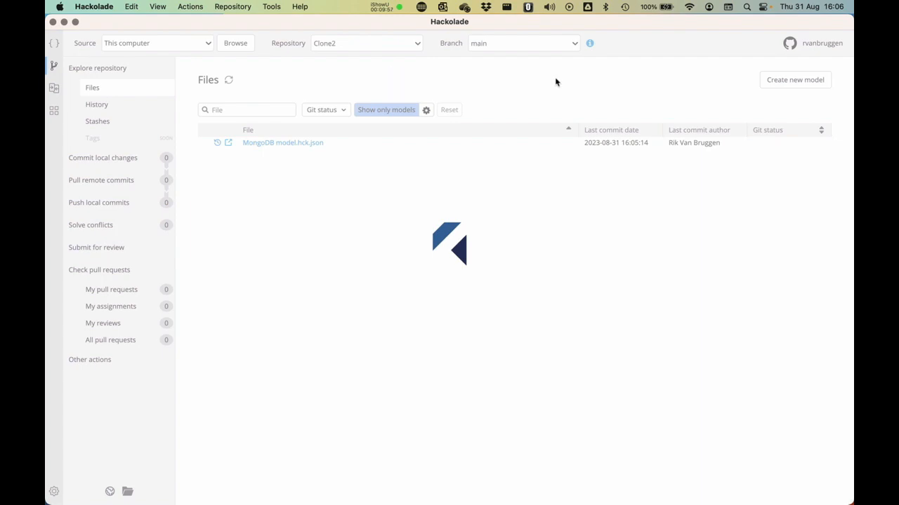
click(545, 45)
click(569, 61)
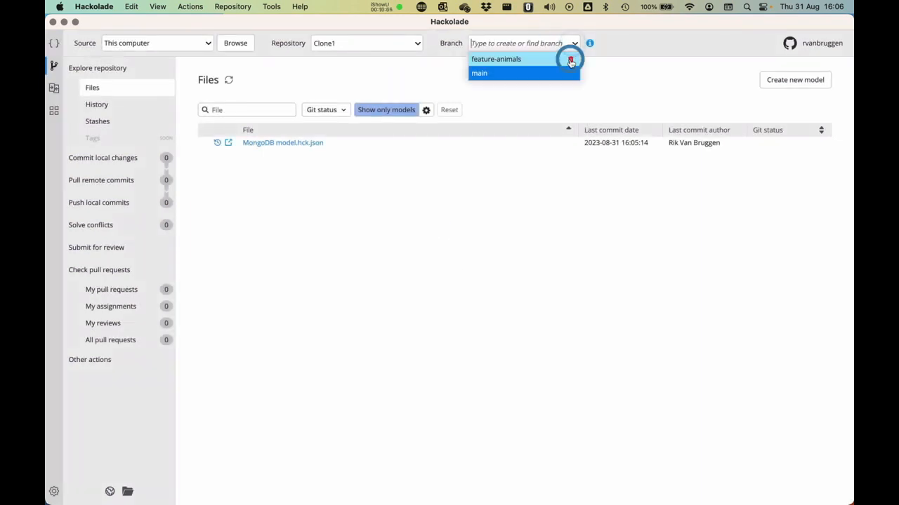
click(390, 264)
text(feature)
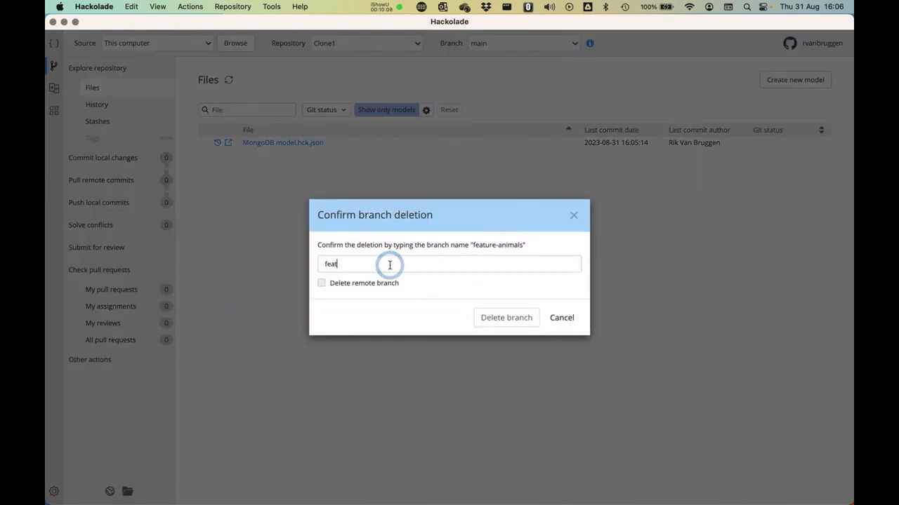
text(-animals)
click(322, 283)
click(495, 318)
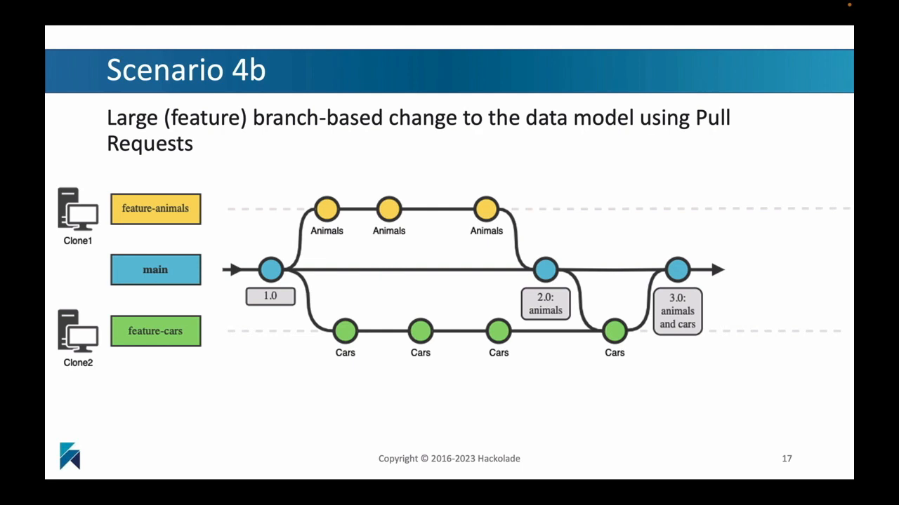
Advance to slide 18, 'Reading material'.
key(Right)
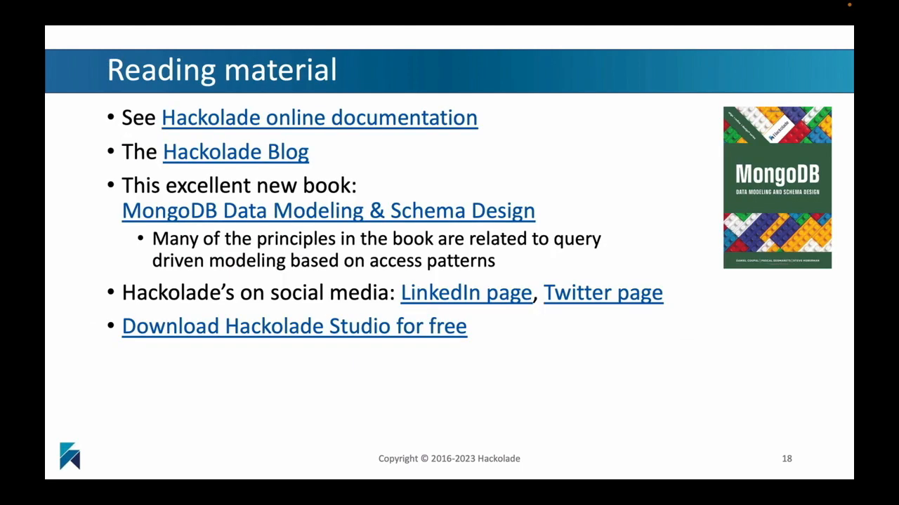